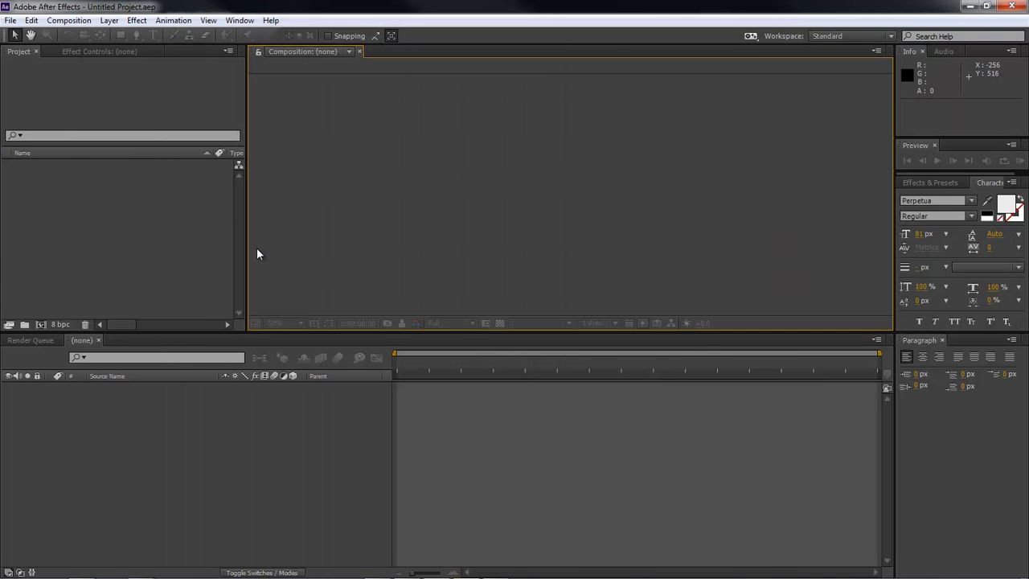
Create a 1280 x 720 composition at 24 frames per second with a duration of 0:00:04:11.
key("ctrl+n")
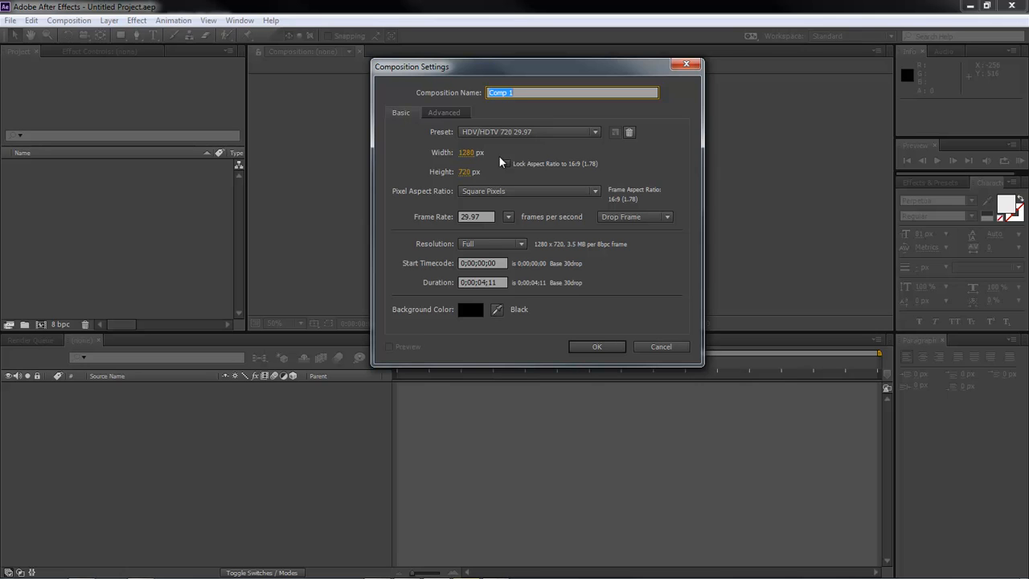
left_click(511, 218)
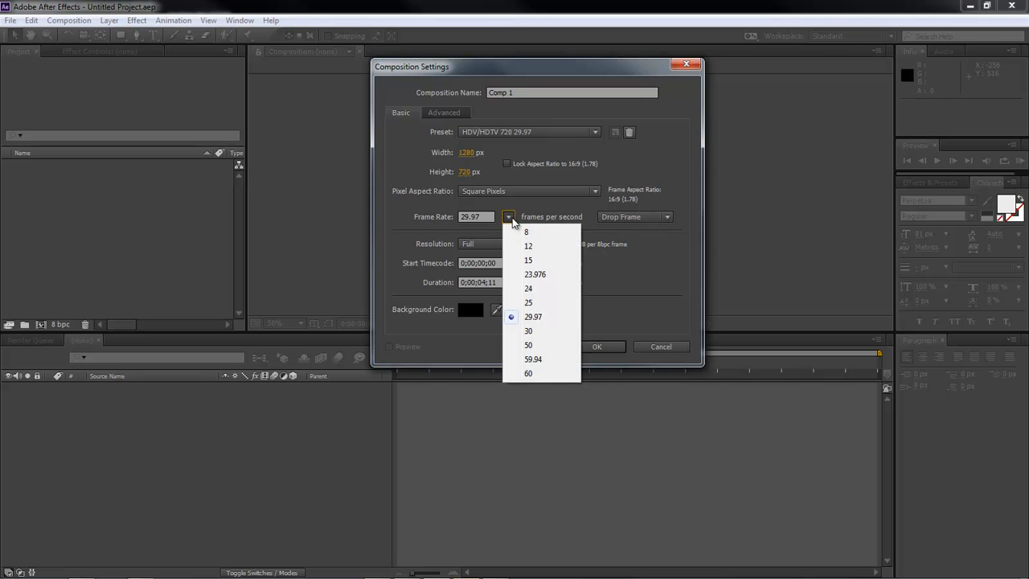
left_click(540, 292)
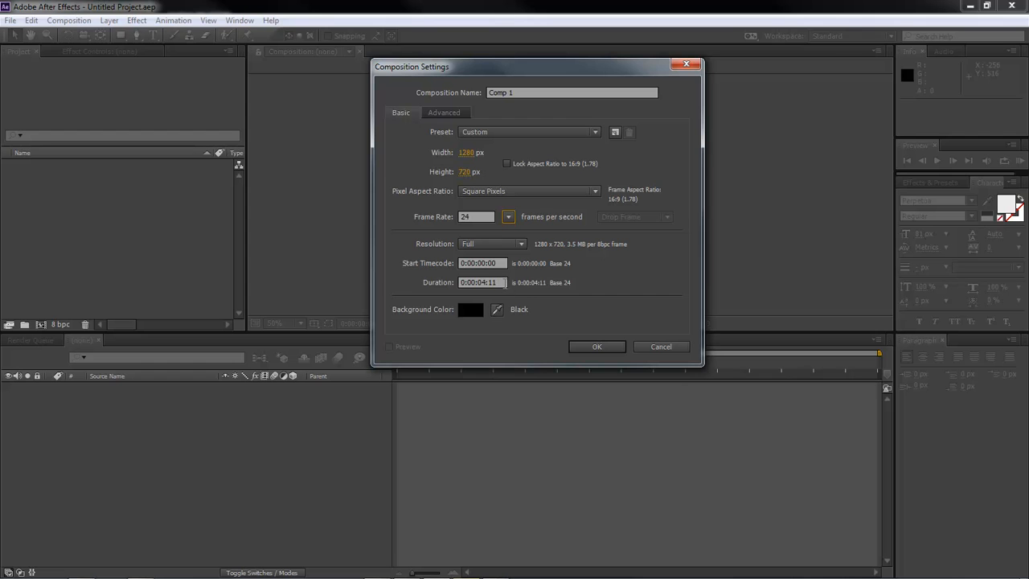
left_click(599, 347)
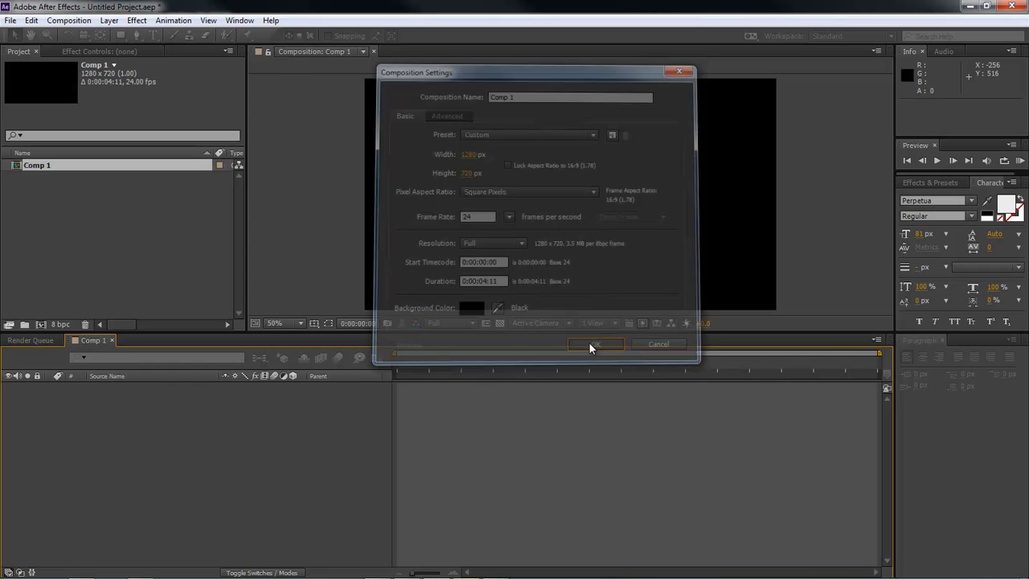
Add a text layer reading "Dark Effects Production" to the composition.
left_click(153, 35)
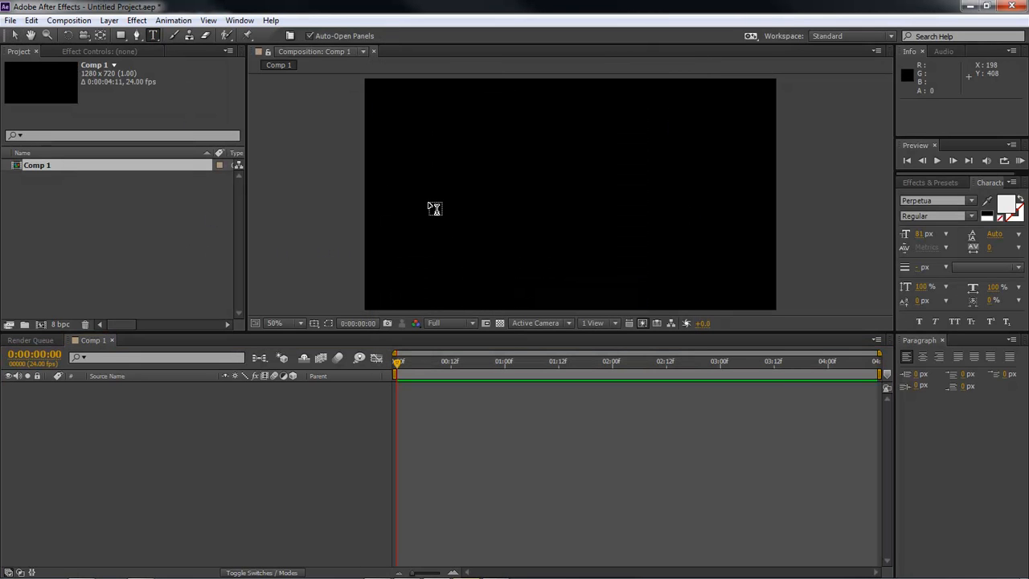
left_click(442, 201)
type("Dark E")
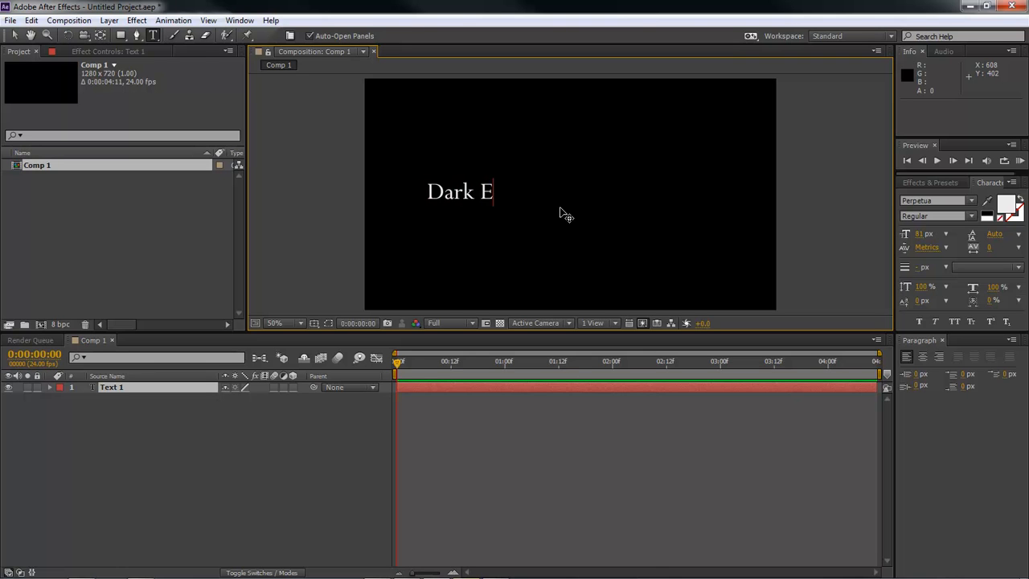
type("ffects production")
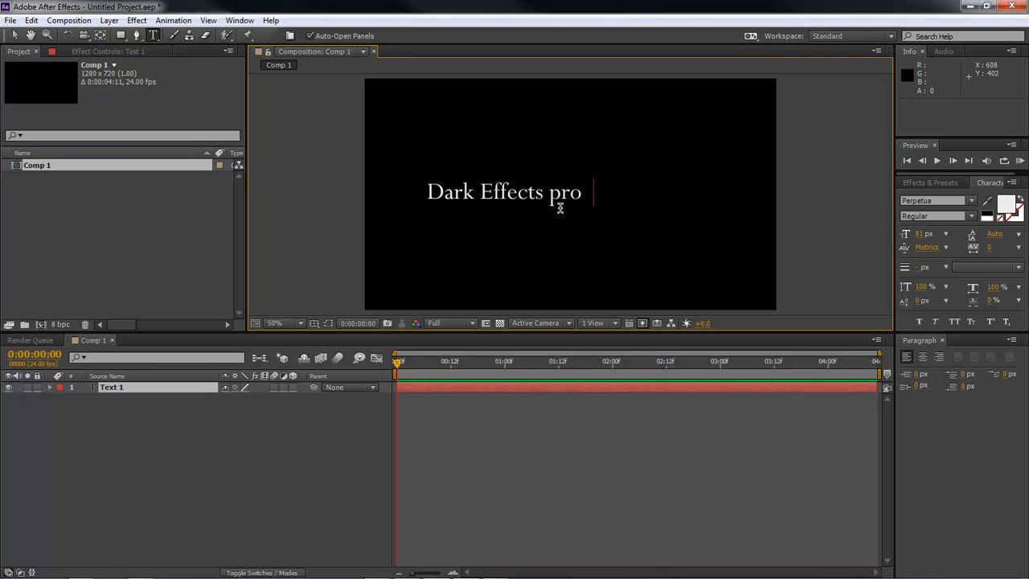
left_click(554, 197)
key("BackSpace")
type("P")
Center the title in the frame at position 284, 386 using the title/action safe guides, and hide the guides again.
left_click(315, 322)
left_click(362, 335)
left_click_drag(556, 249, 582, 248)
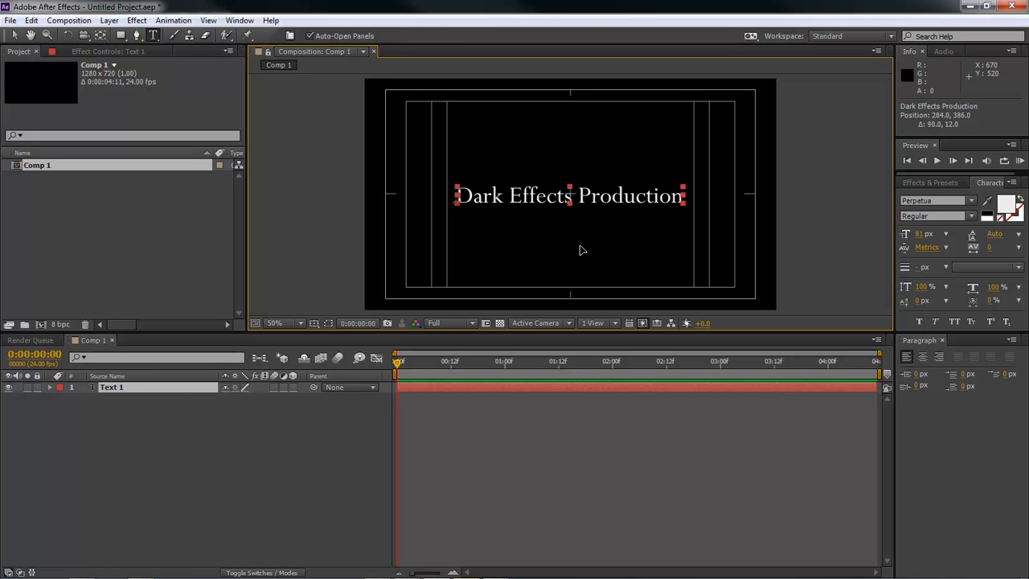
left_click(132, 119)
left_click(17, 37)
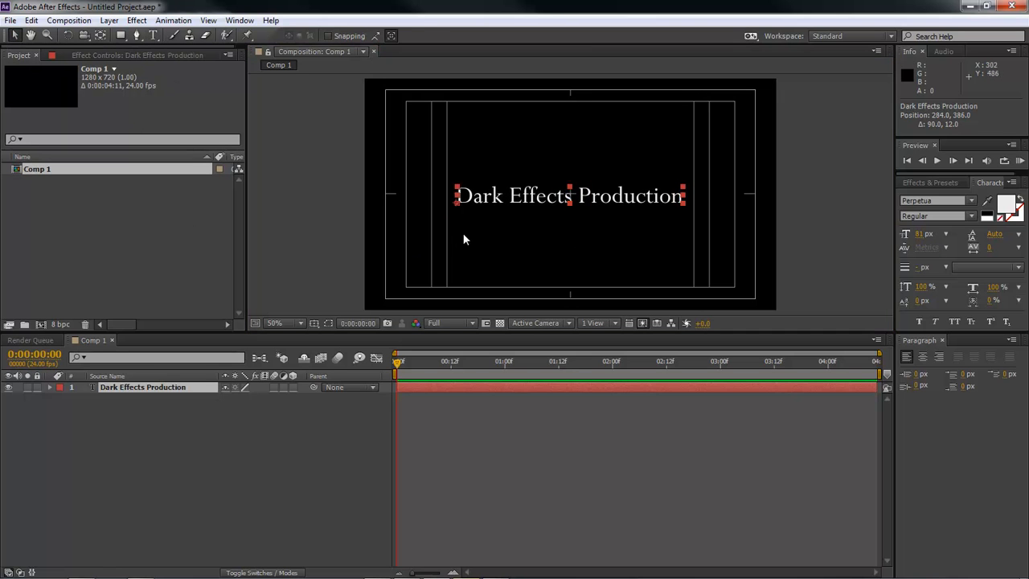
left_click(314, 323)
left_click(345, 337)
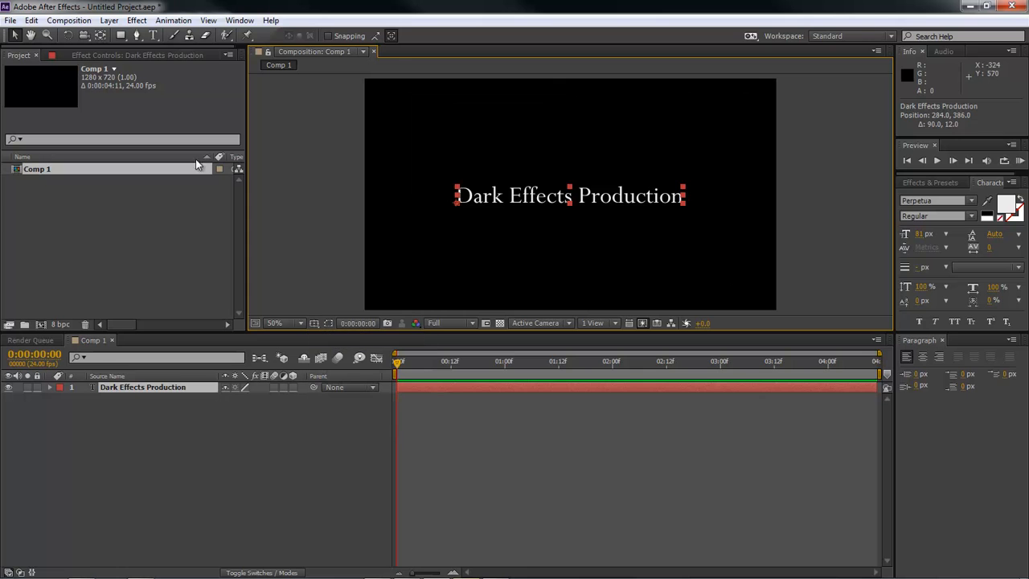
Move the title layer's anchor point to the center of the text with the Pan Behind tool.
left_click(100, 35)
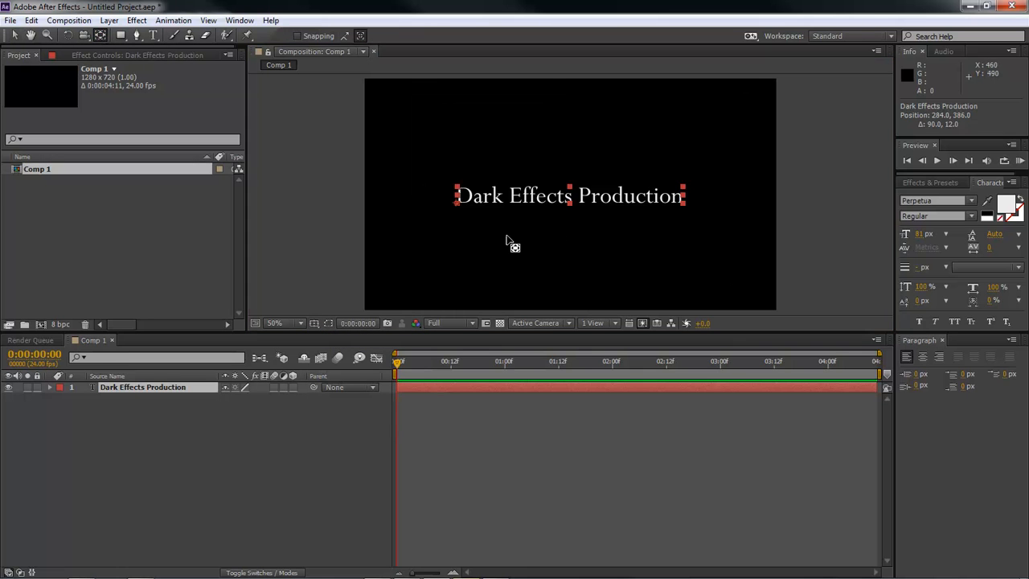
left_click_drag(457, 208, 570, 200)
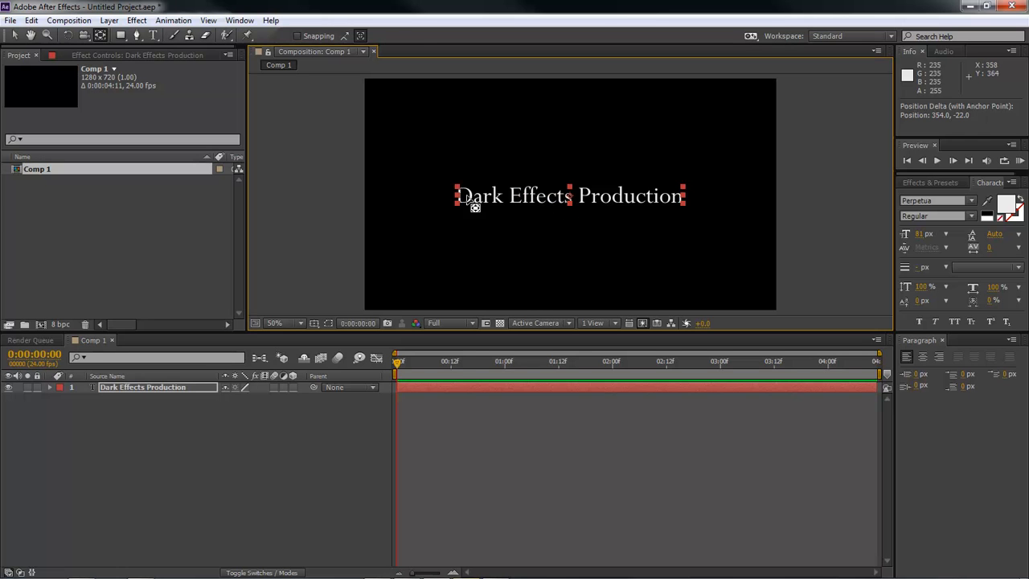
key("v")
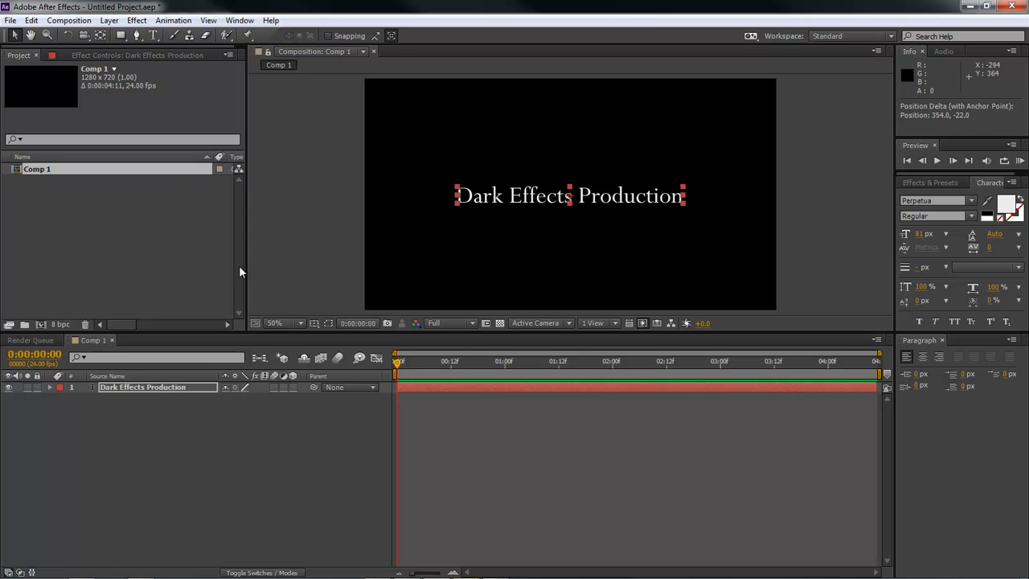
Add a Blur text animator to the title layer and keyframe its 0 blur at 0:00:01:00.
left_click(148, 388)
left_click(50, 386)
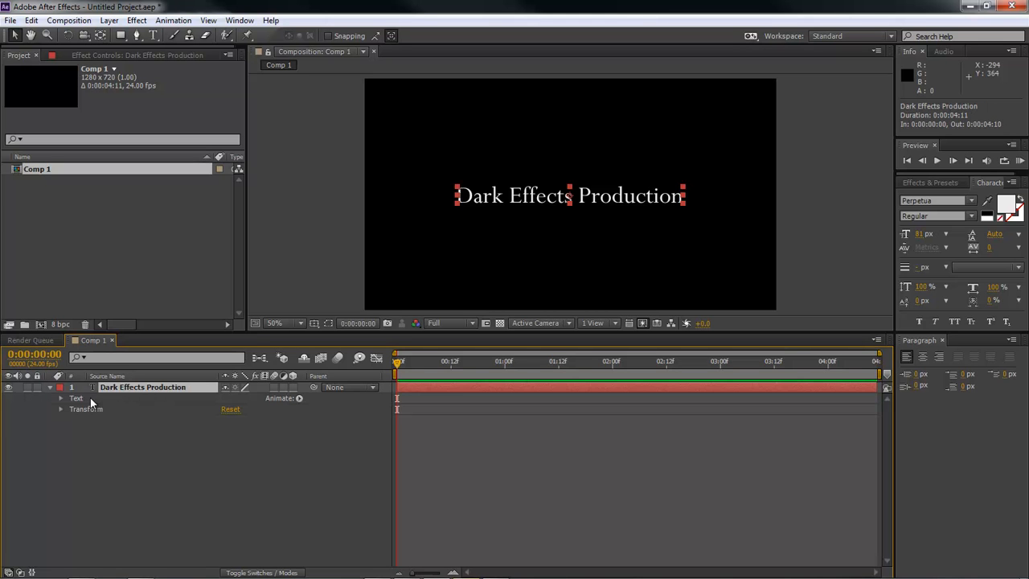
left_click(299, 398)
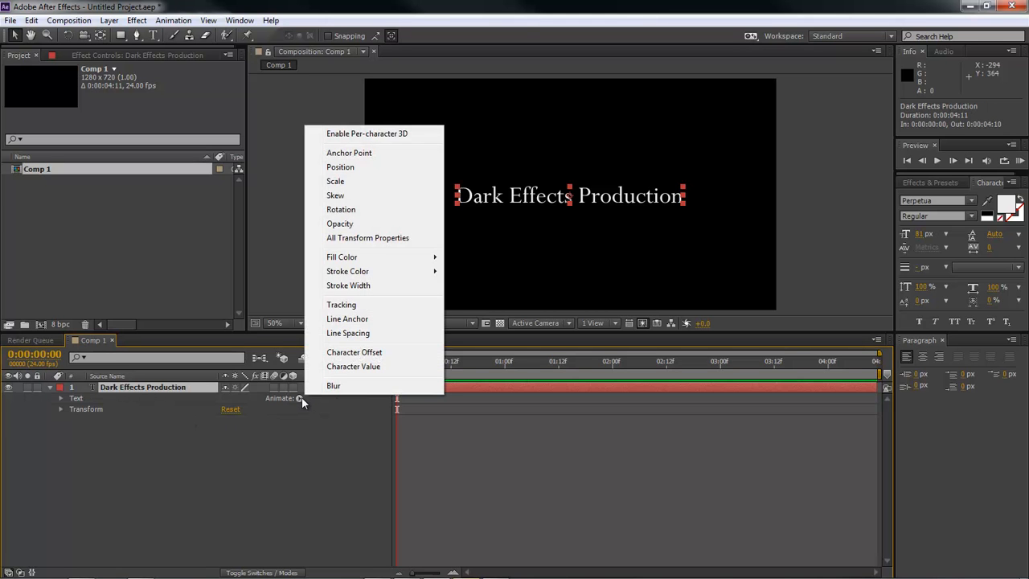
left_click(334, 387)
left_click_drag(397, 362, 505, 366)
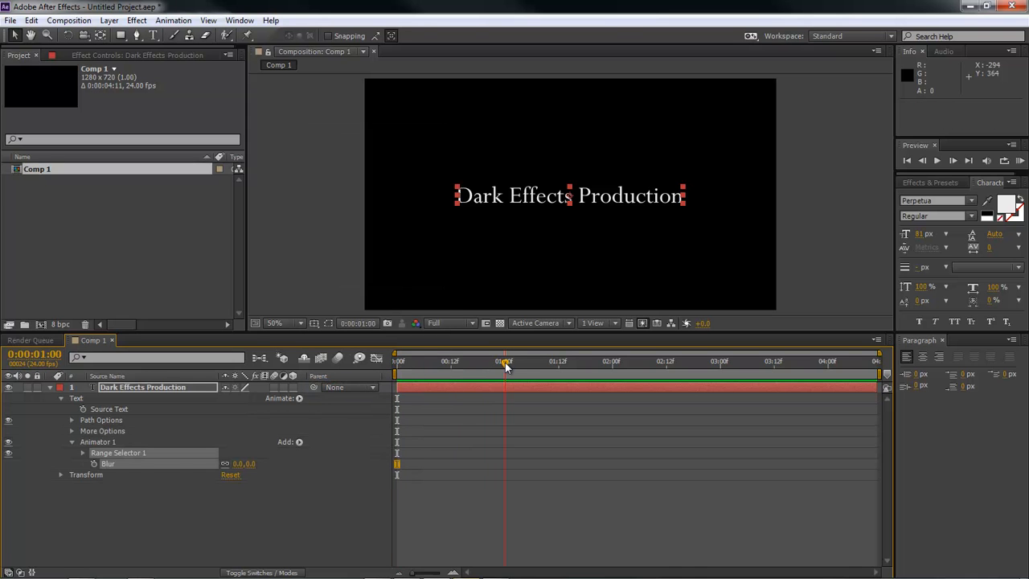
left_click(93, 463)
Set the title's animator blur to 32 at 0:00:00:00.
left_click(397, 363)
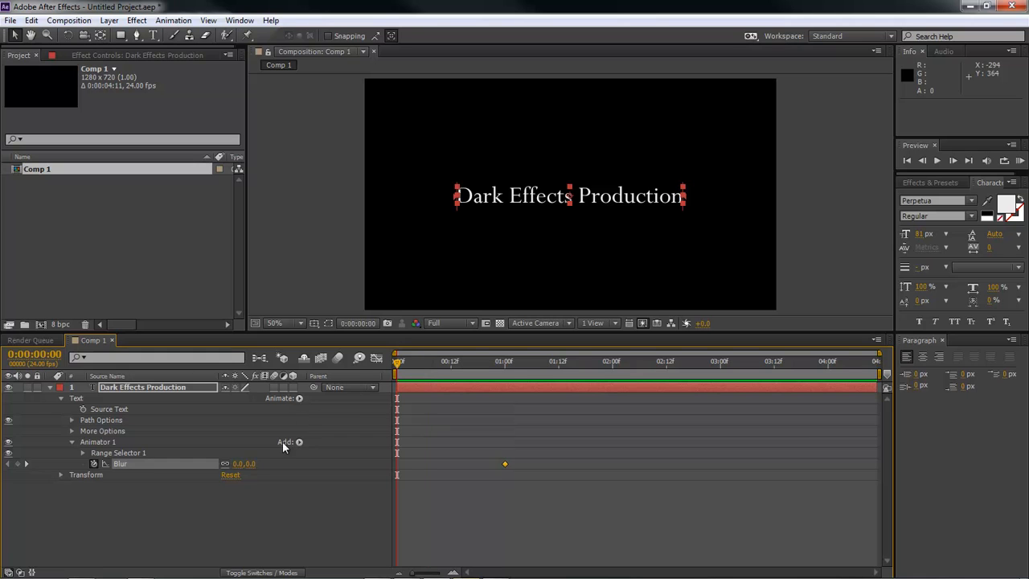
left_click(251, 464)
type("32")
key("Return")
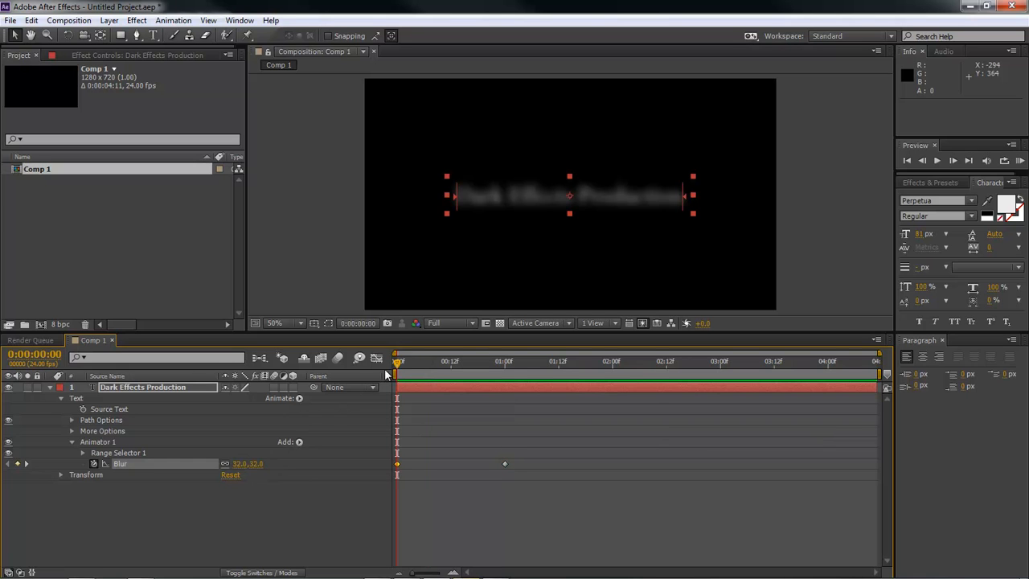
Keyframe the title layer's opacity at 0% at 0:00:00:00.
left_click(61, 399)
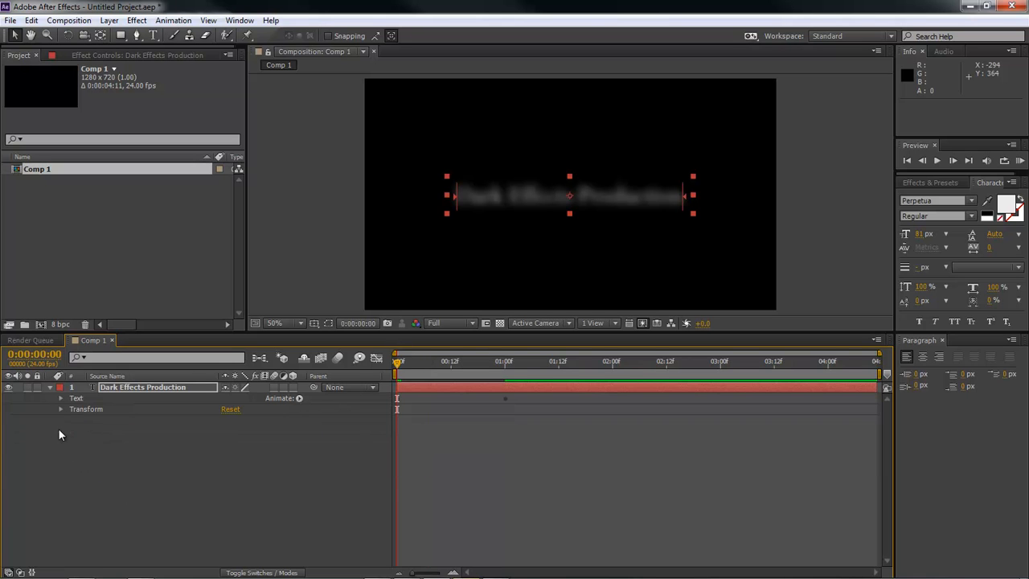
left_click(60, 408)
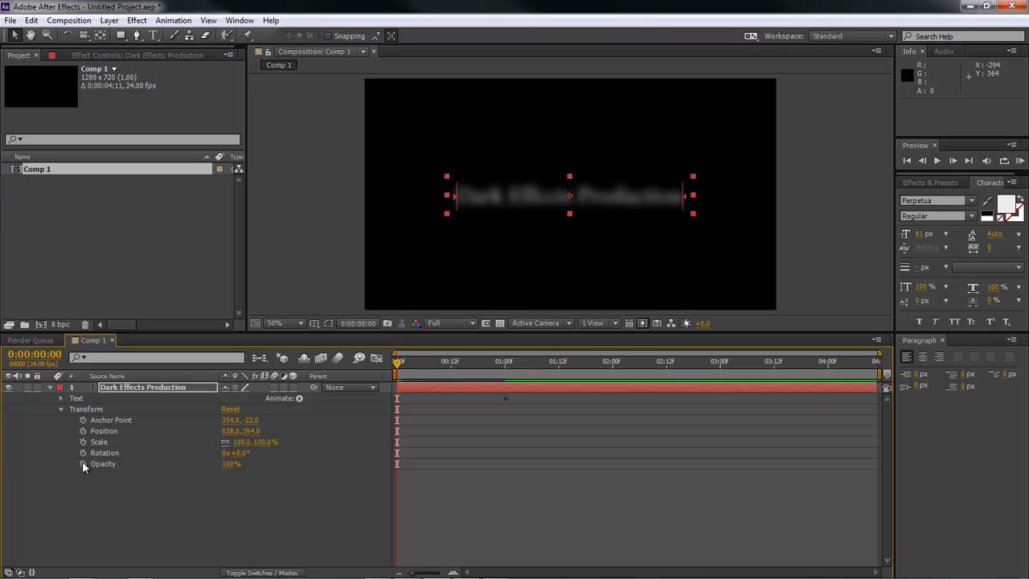
left_click(82, 464)
left_click(231, 465)
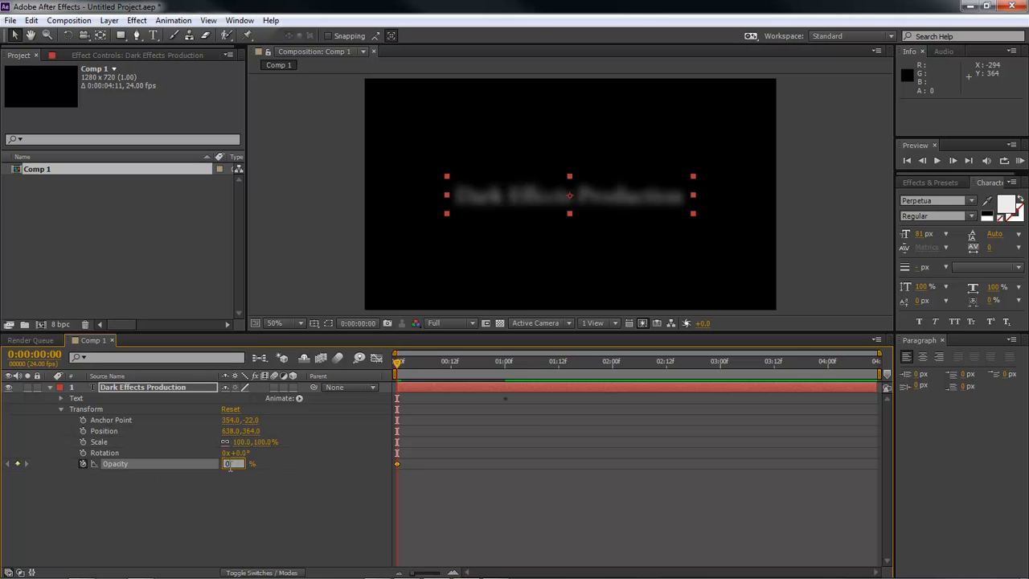
key("Return")
Hold the opacity at 0% with a keyframe at 0:00:00:06 and set it to 50% at 0:00:00:09.
left_click_drag(398, 363, 424, 365)
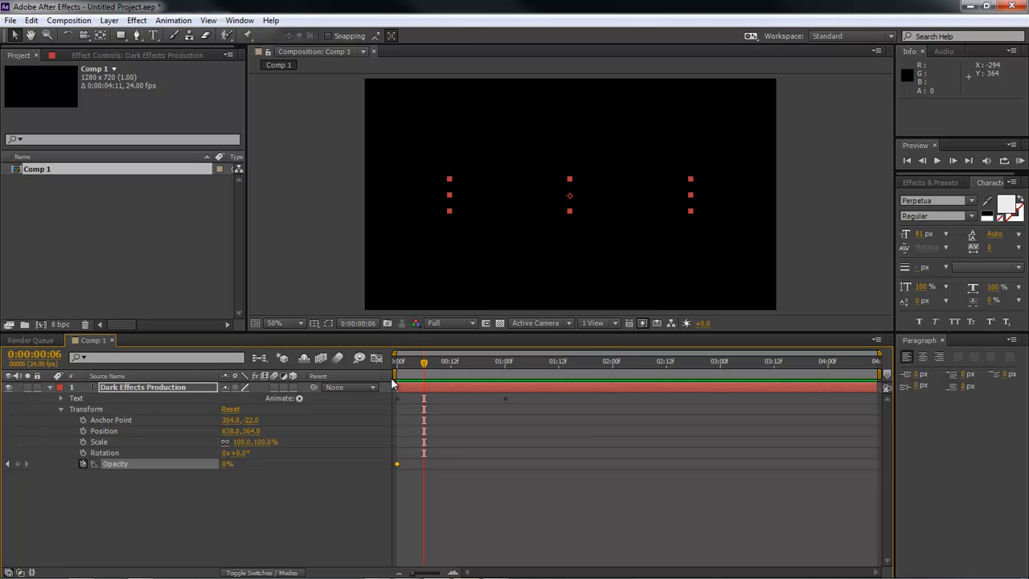
left_click(17, 464)
left_click_drag(427, 367, 438, 367)
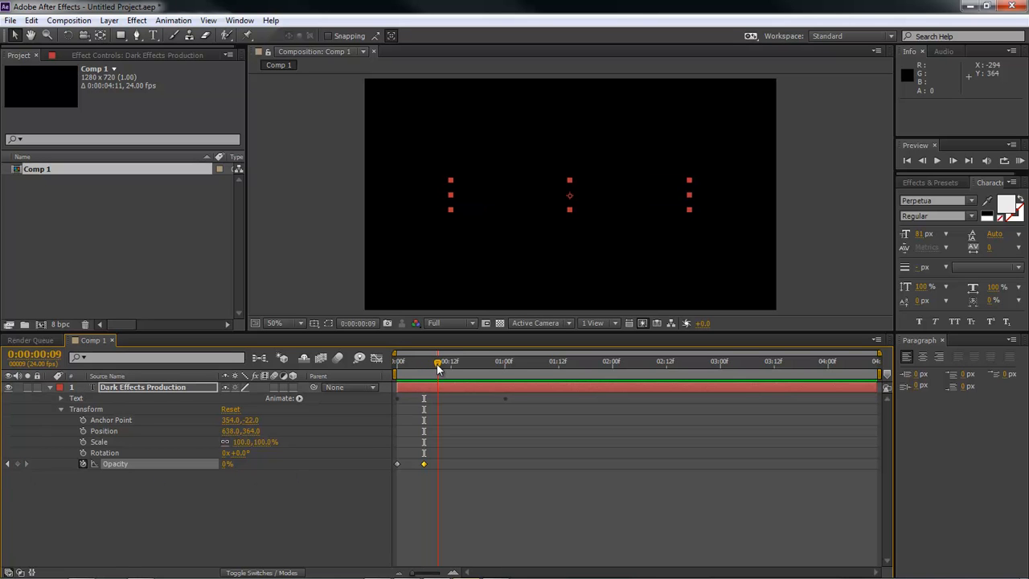
type("50")
key("Return")
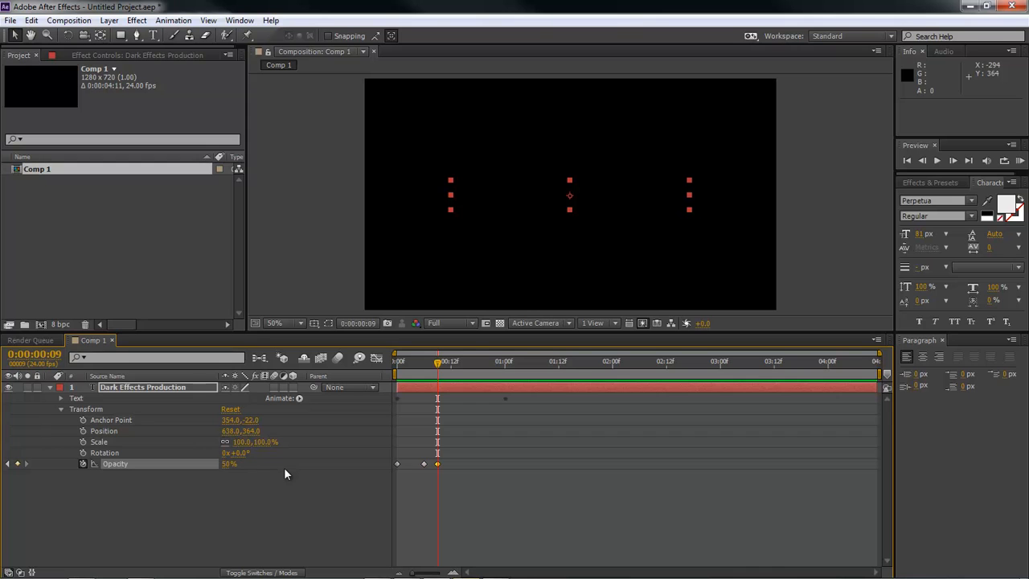
Set the title's opacity to 90% at 0:00:01:00.
left_click_drag(437, 366, 505, 366)
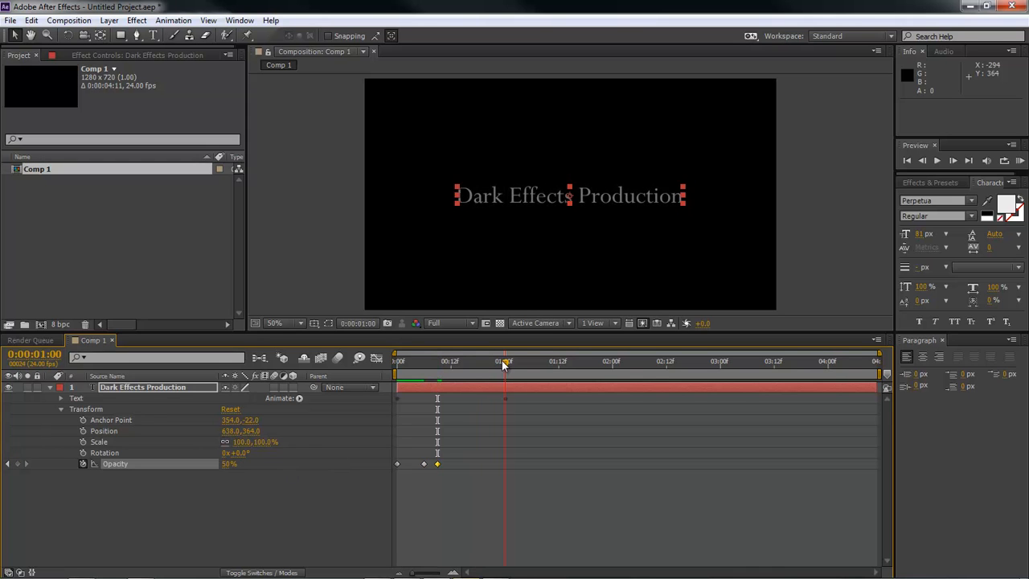
left_click(226, 466)
type("90")
key("Return")
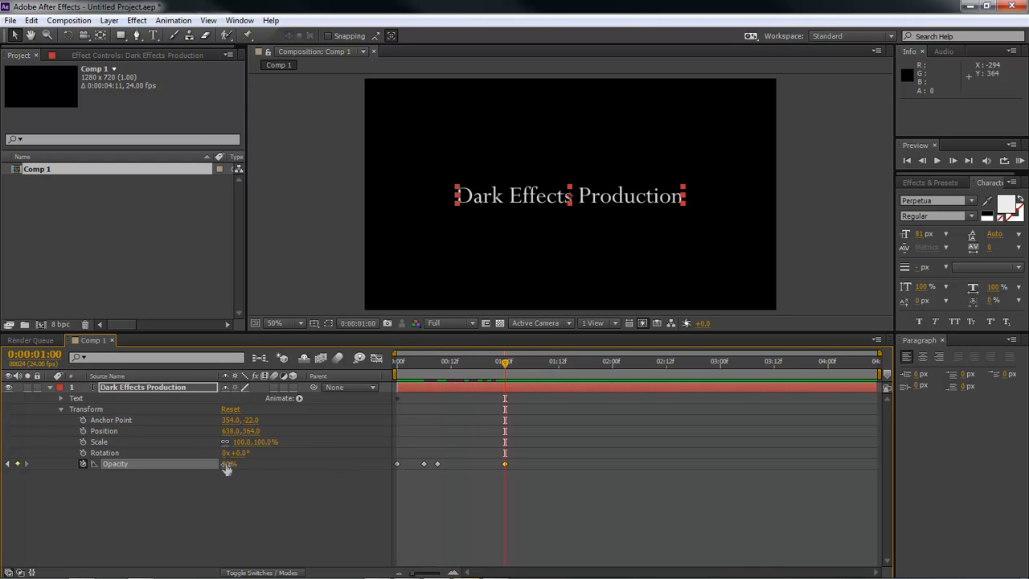
Add a 90% opacity keyframe at about 0:00:03:15 and set the opacity to 0% at 0:00:04:10.
left_click_drag(505, 366, 907, 366)
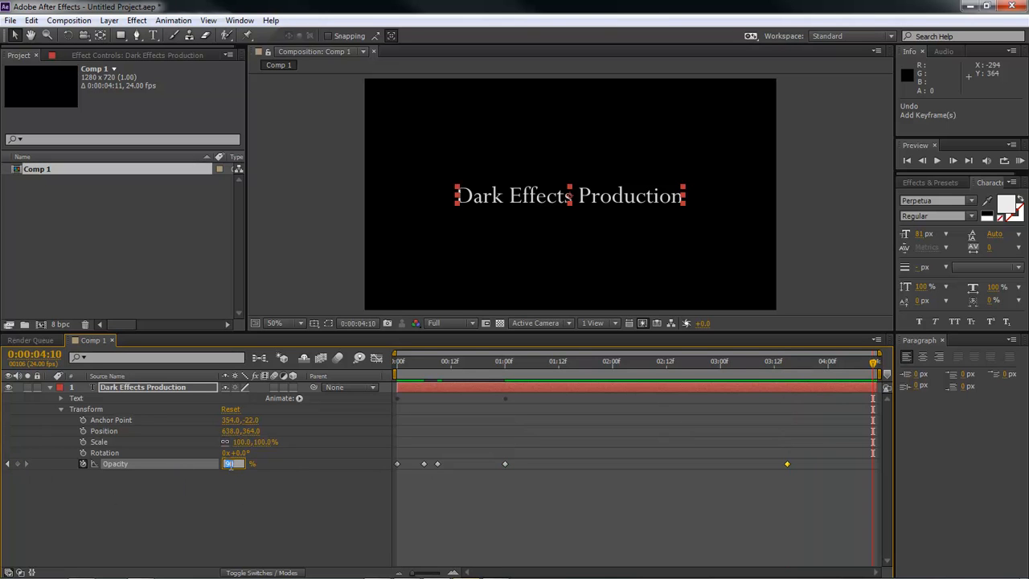
key("Return")
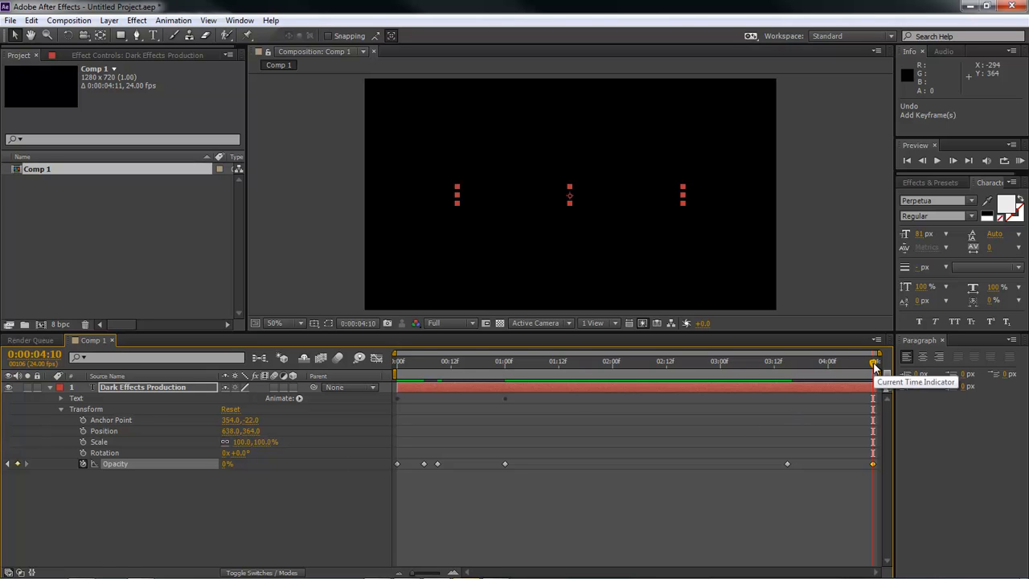
Keyframe the title's position at 0:00:01:00 and turn the text into a 3D layer.
left_click_drag(875, 365, 505, 366)
left_click(82, 431)
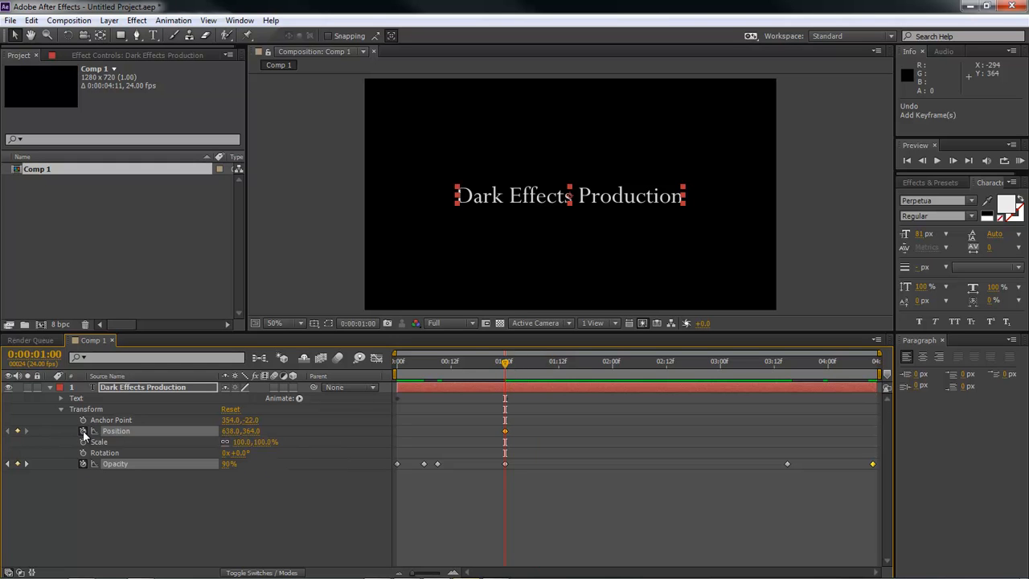
left_click(293, 388)
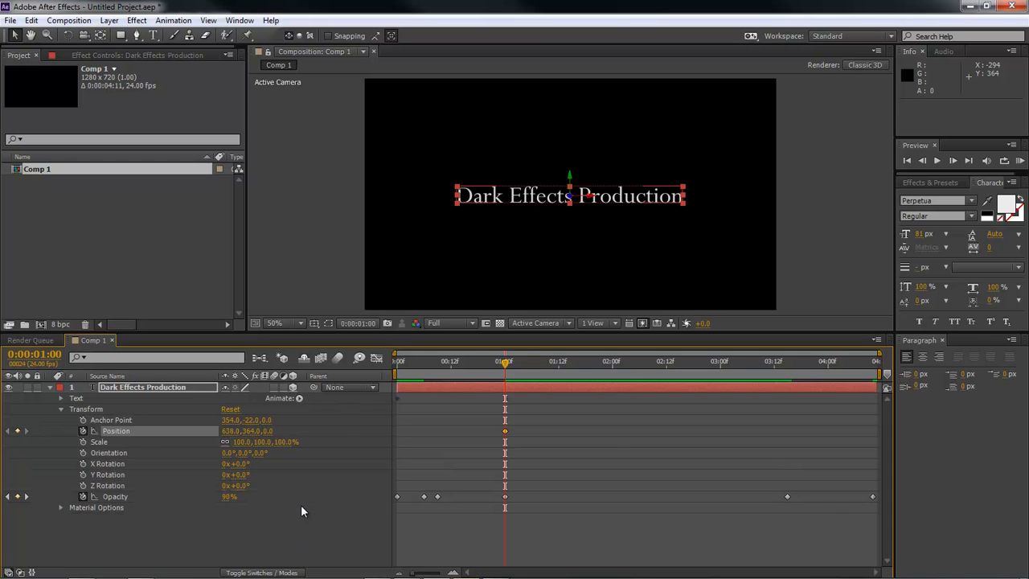
left_click(268, 572)
left_click(268, 572)
Enable orientation keyframes at 0:00:00:00 and set the title's Z orientation to 49°.
left_click_drag(504, 364, 381, 366)
left_click(83, 452)
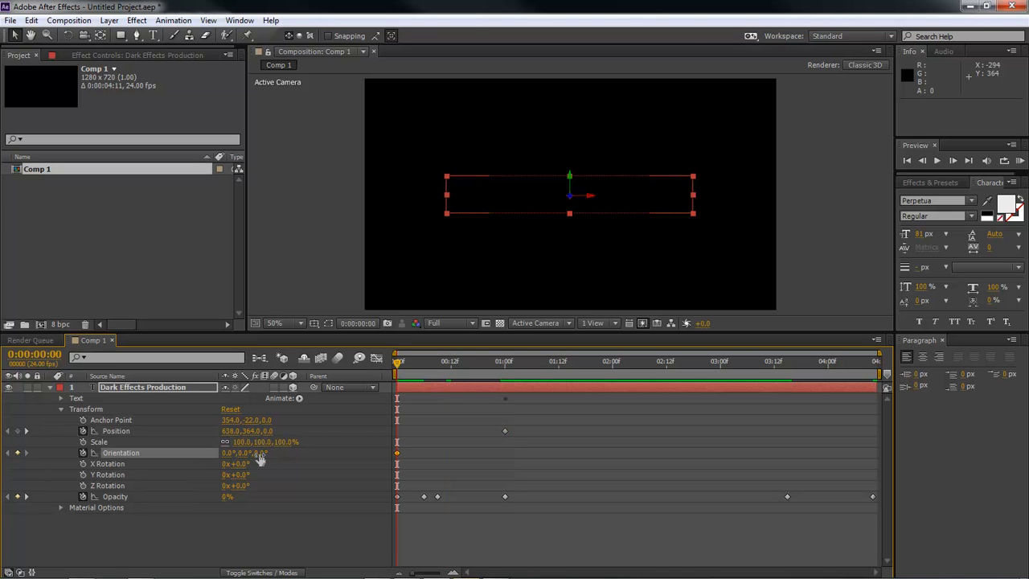
type("49")
key("Return")
Set the title's Z orientation to 0° at 0:00:01:00 and hold it with another keyframe at 0:00:03:00.
left_click_drag(399, 363, 505, 366)
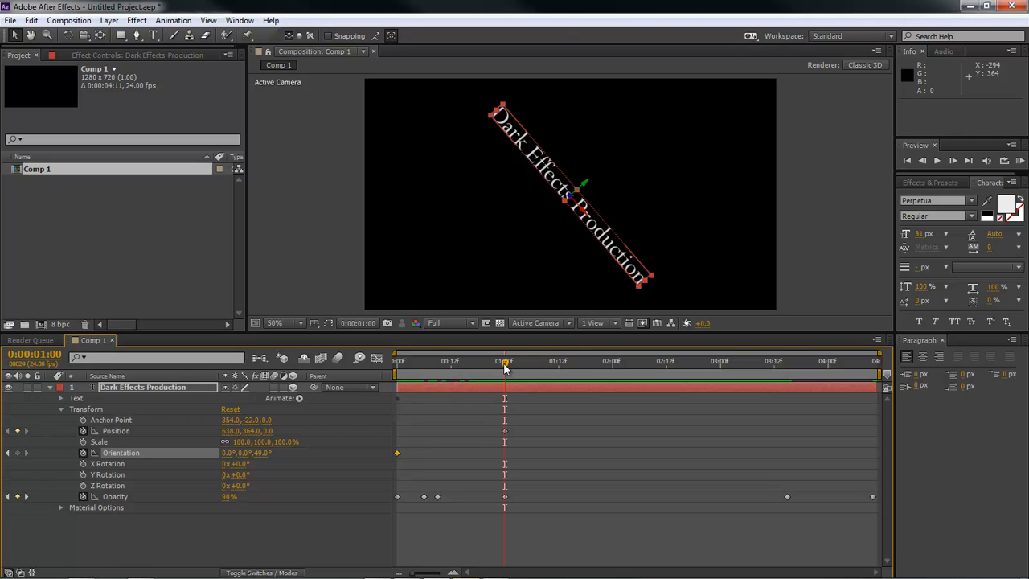
left_click_drag(263, 456, 265, 454)
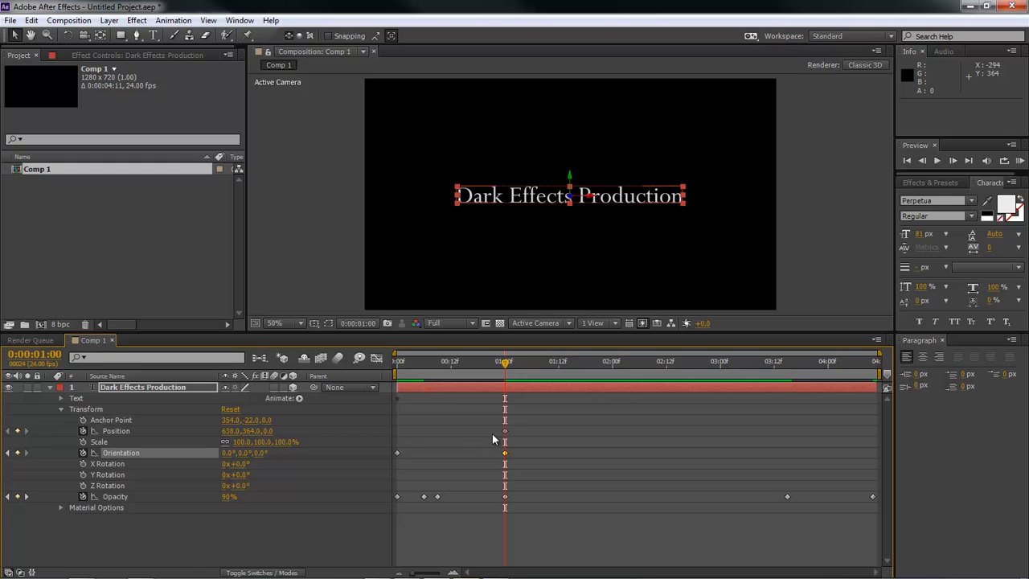
left_click_drag(505, 363, 721, 363)
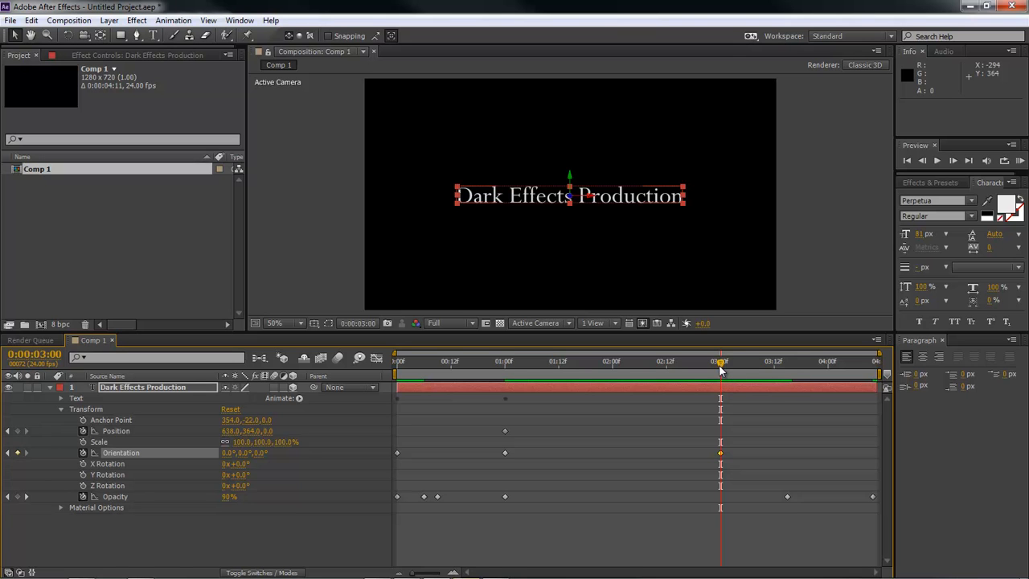
Set the title's Z orientation to 320° at 0:00:04:01.
left_click_drag(720, 368, 833, 364)
left_click(266, 453)
type("320")
key("Return")
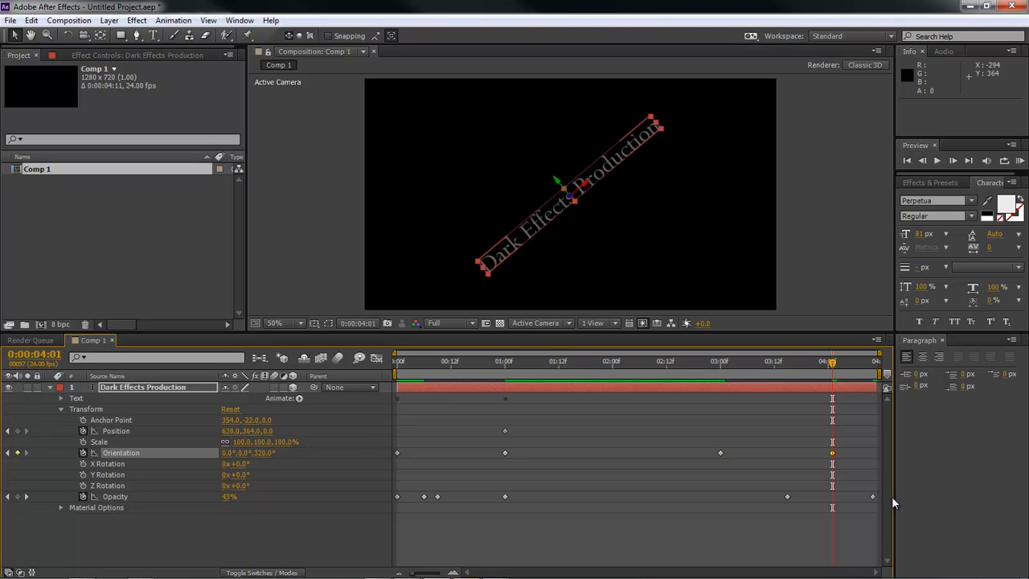
Shift the title's last orientation keyframe to 0:00:04:00, return to 0:00:00:00 and collapse the title layer's properties.
left_click(831, 455)
left_click_drag(832, 364, 398, 364)
left_click(317, 532)
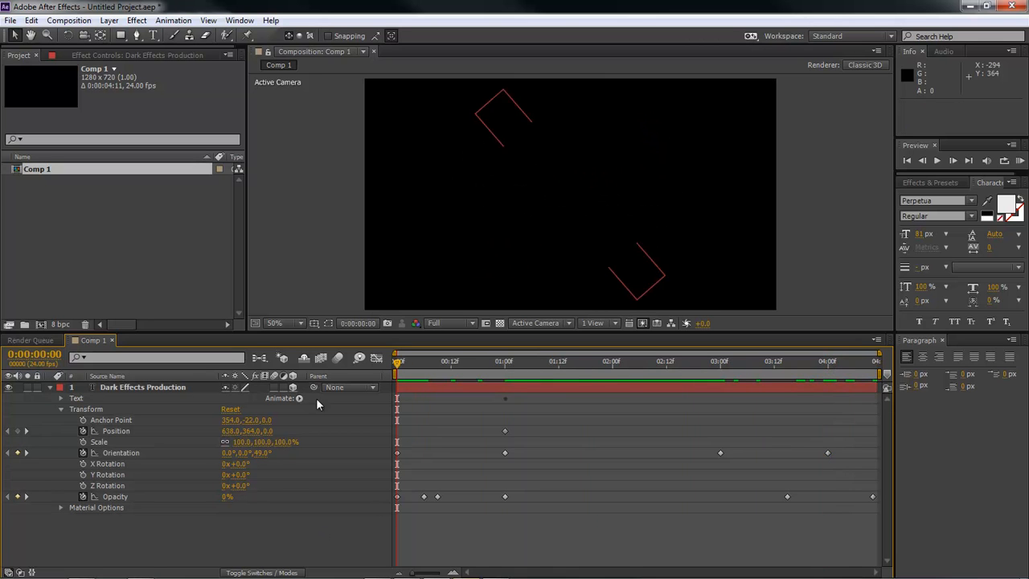
left_click(61, 410)
left_click(49, 387)
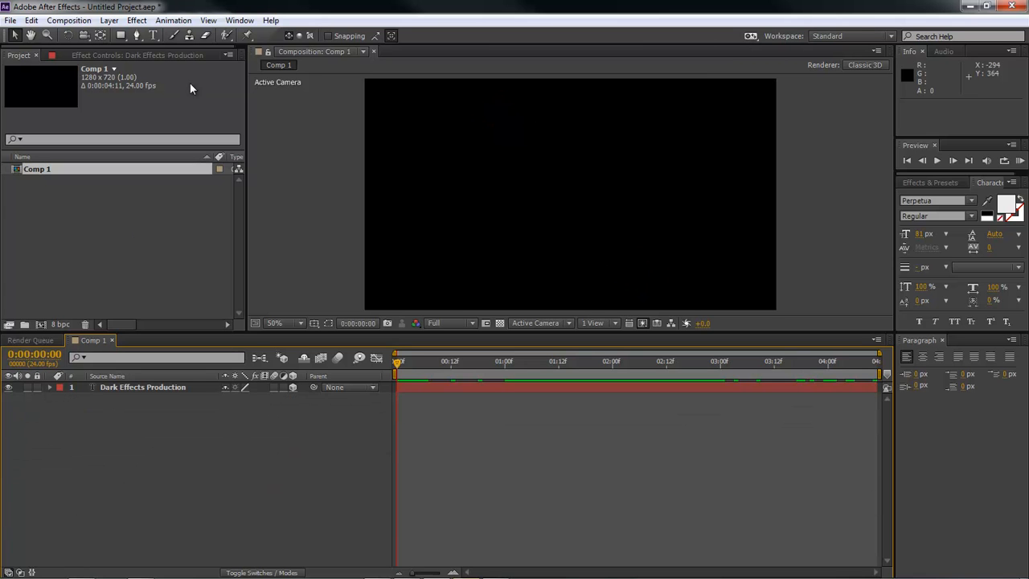
Add a two-node camera layer with the 35mm preset.
left_click(110, 21)
mouse_move(127, 37)
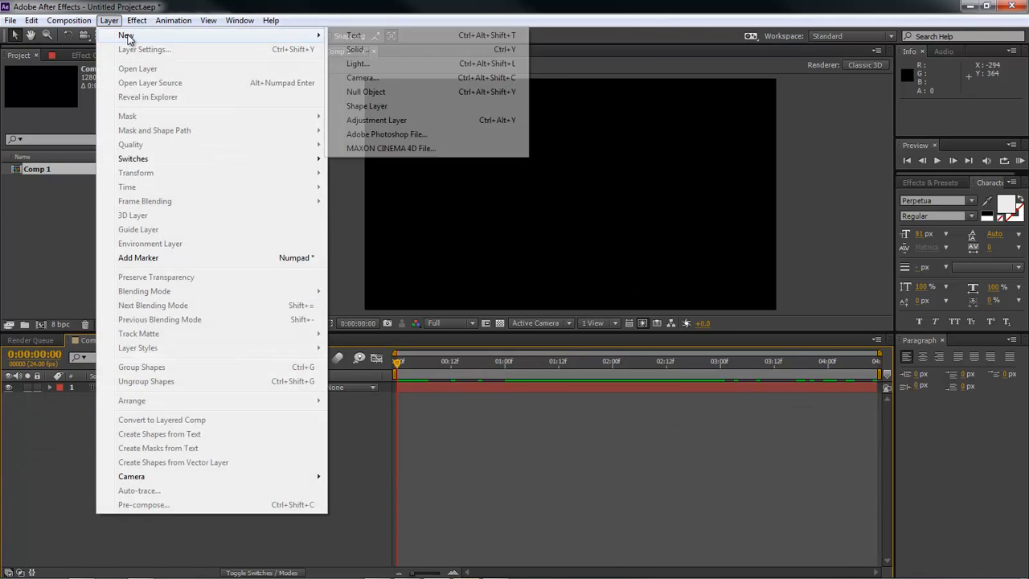
left_click(364, 78)
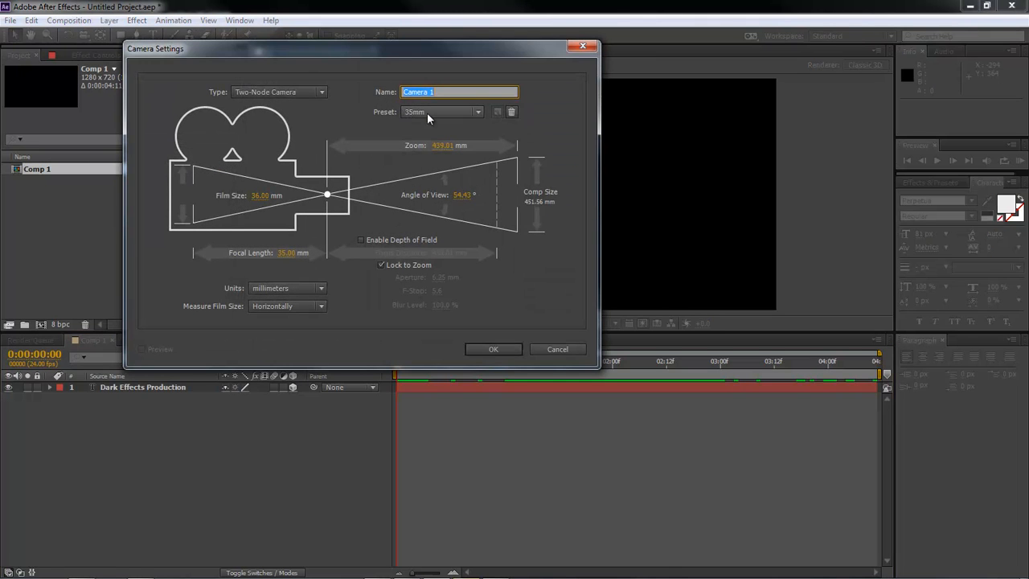
left_click(492, 350)
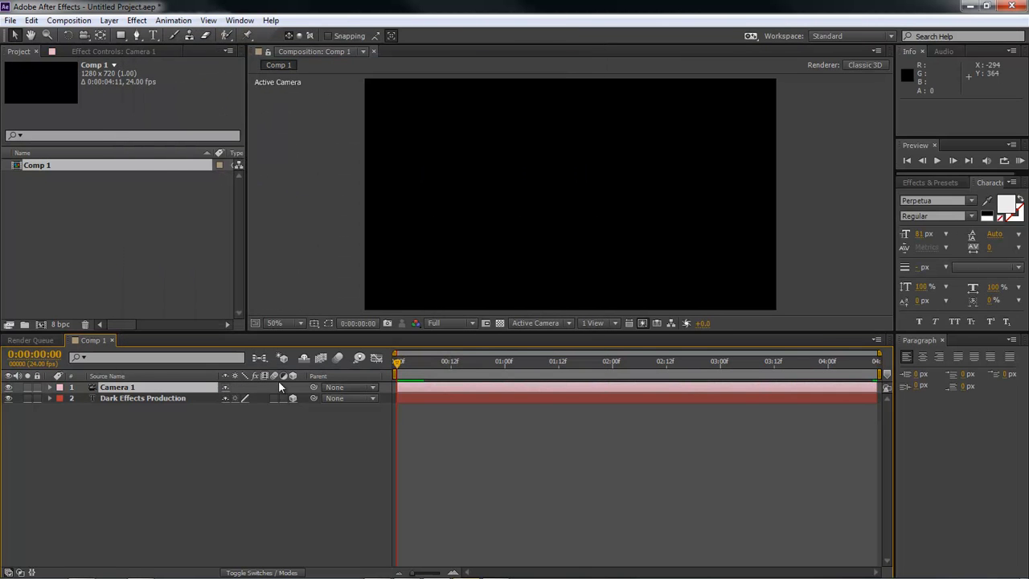
Enable position keyframes for the camera at 0:00:00:00 and set its Z position to 2.6.
left_click(51, 387)
left_click(62, 398)
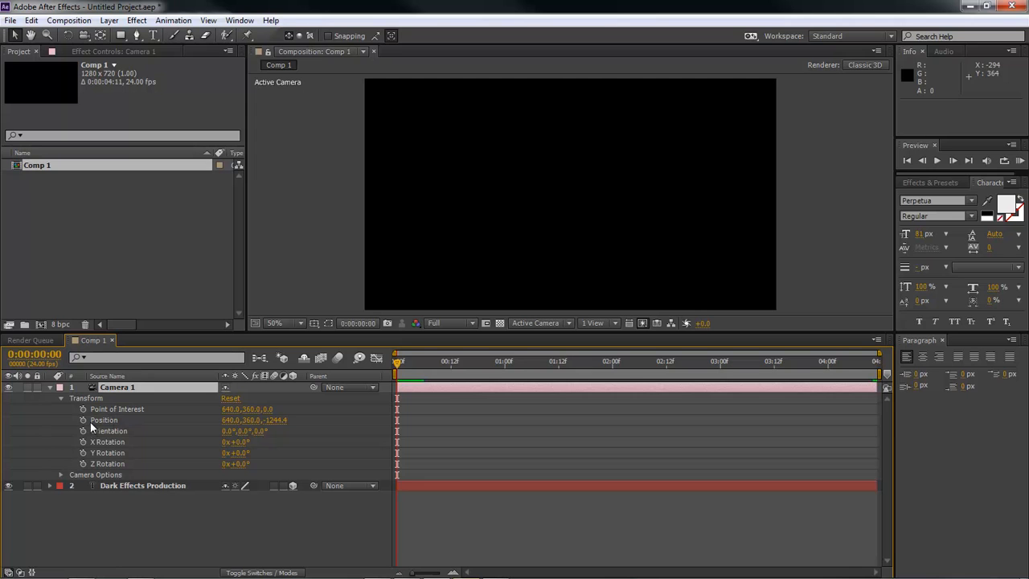
left_click(83, 421)
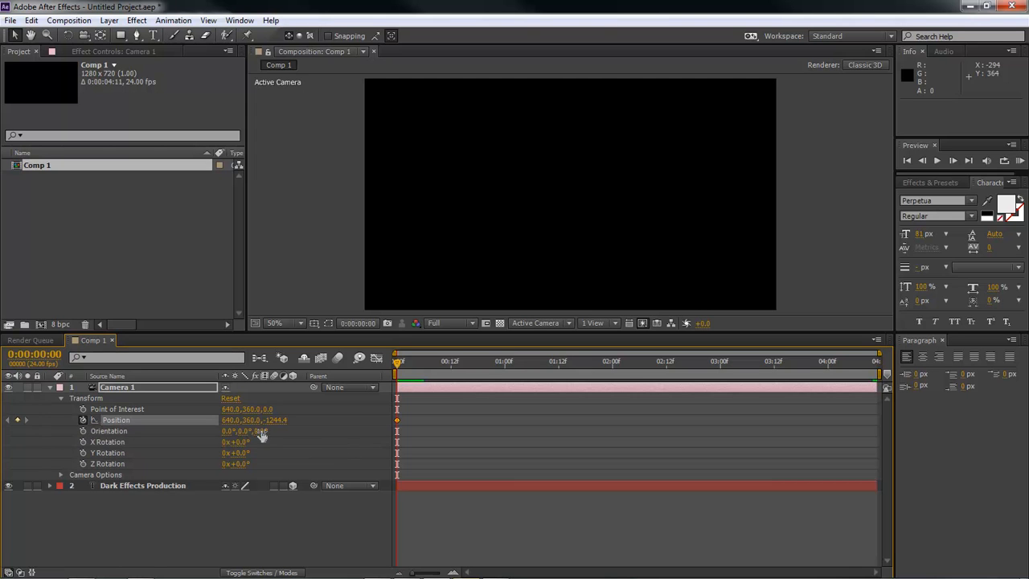
left_click(274, 420)
type("2.6")
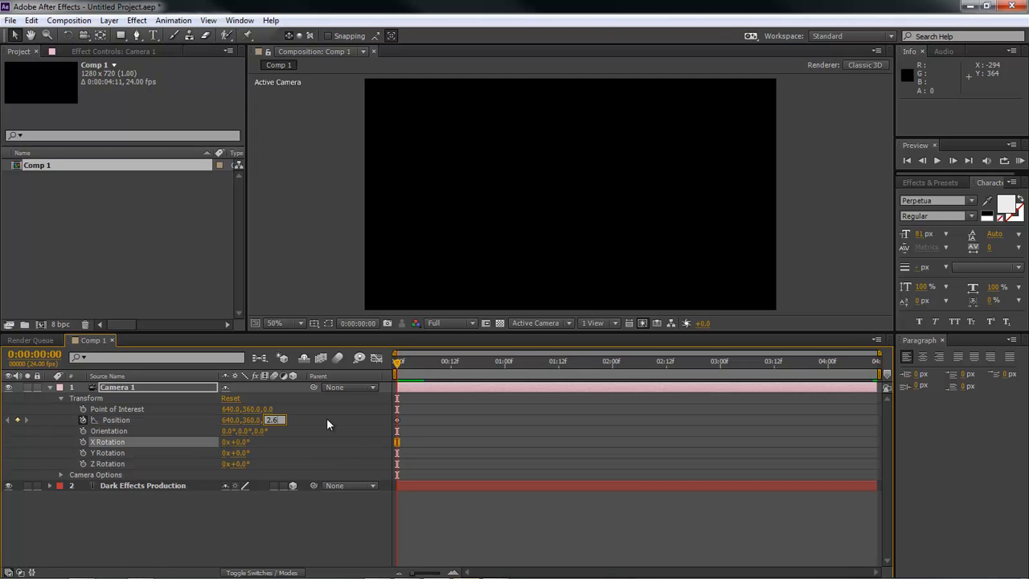
key("Return")
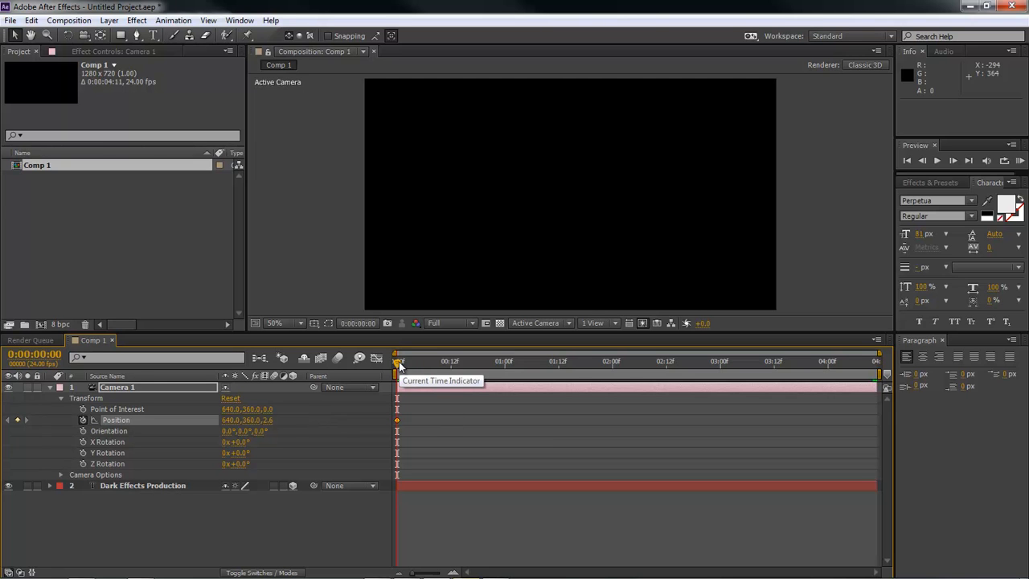
Set the camera's Z position to -1244.4 at 0:00:01:00 and hold it with another keyframe at 0:00:03:00.
left_click_drag(399, 367, 505, 366)
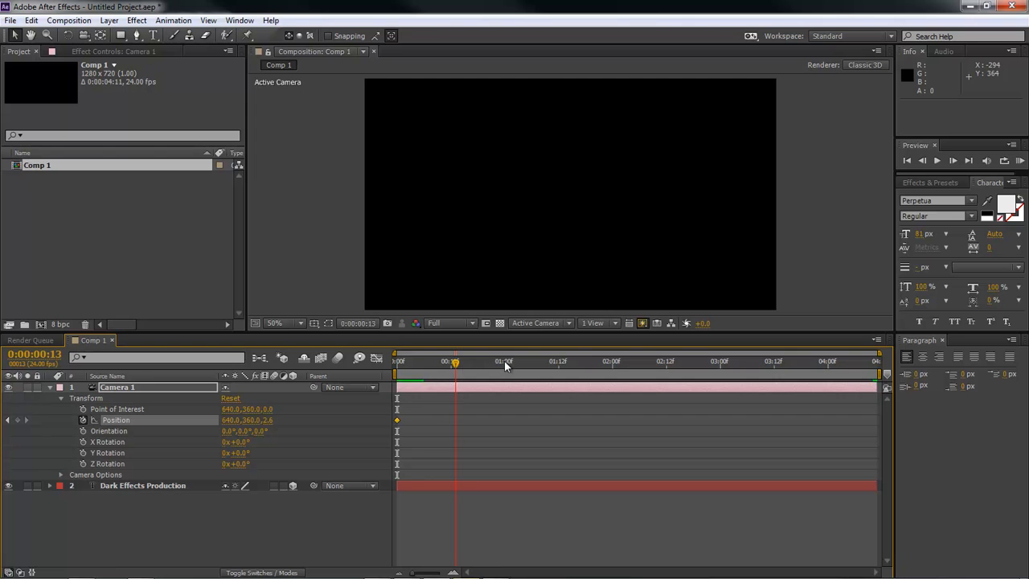
left_click(267, 420)
type("-14")
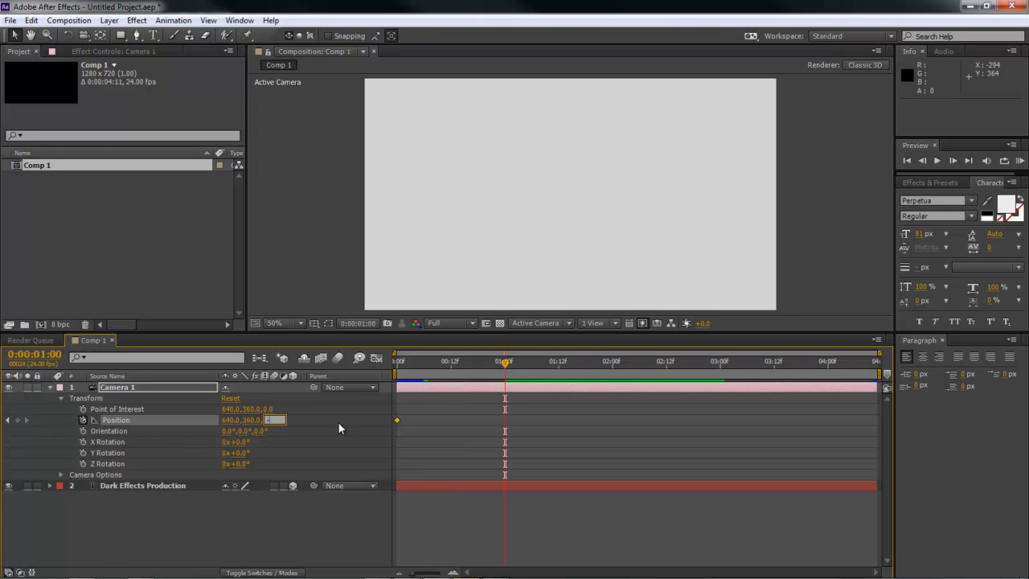
type("244.4")
key("Return")
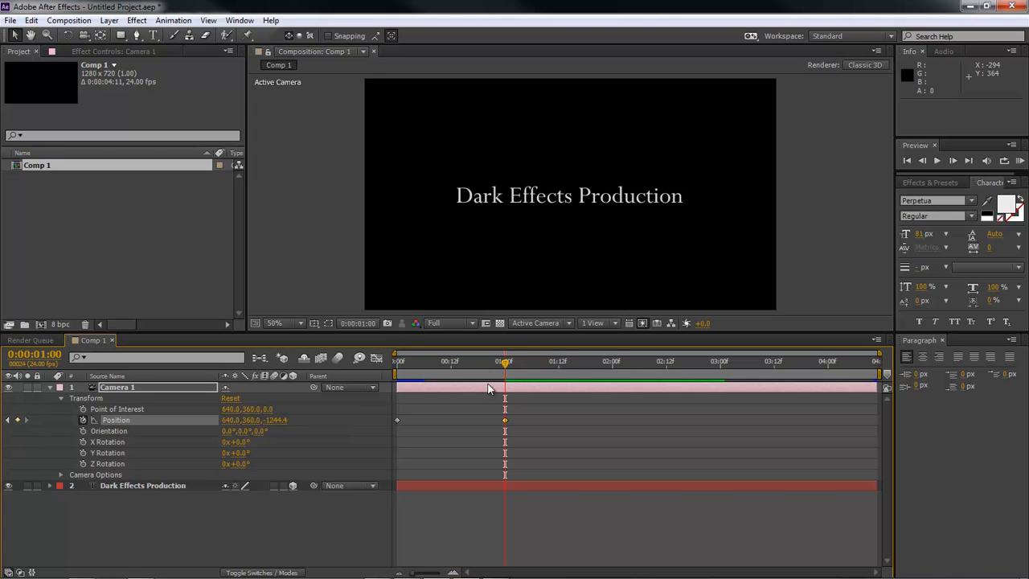
left_click_drag(505, 362, 721, 363)
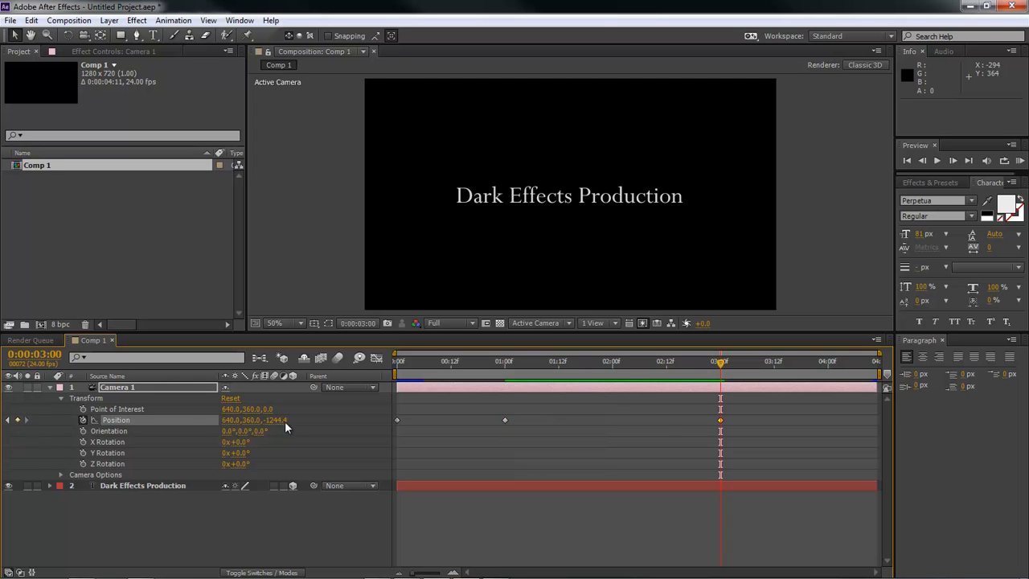
Set the camera's Z position to -10000 at 0:00:04:00.
left_click_drag(729, 368, 829, 366)
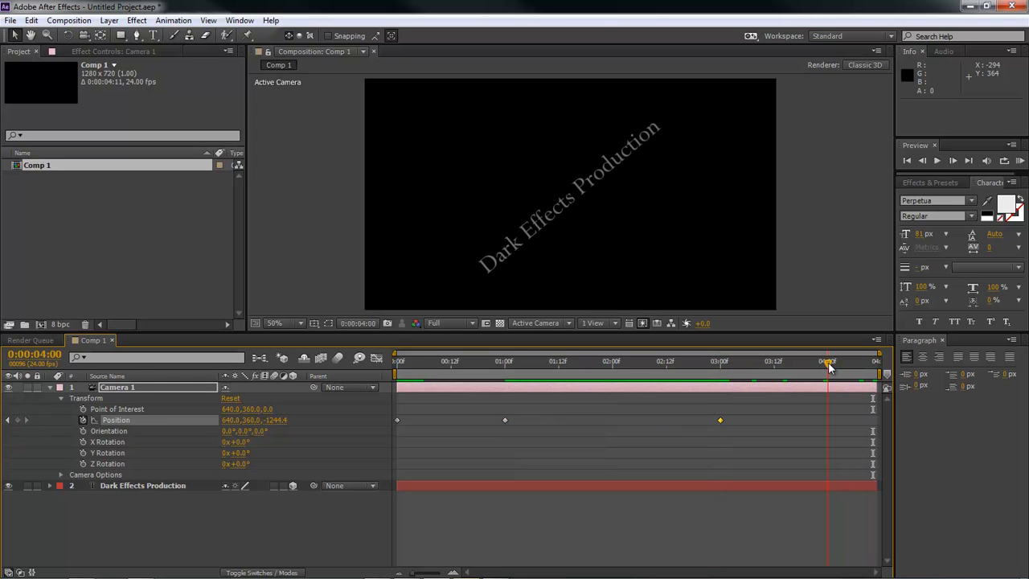
left_click(274, 420)
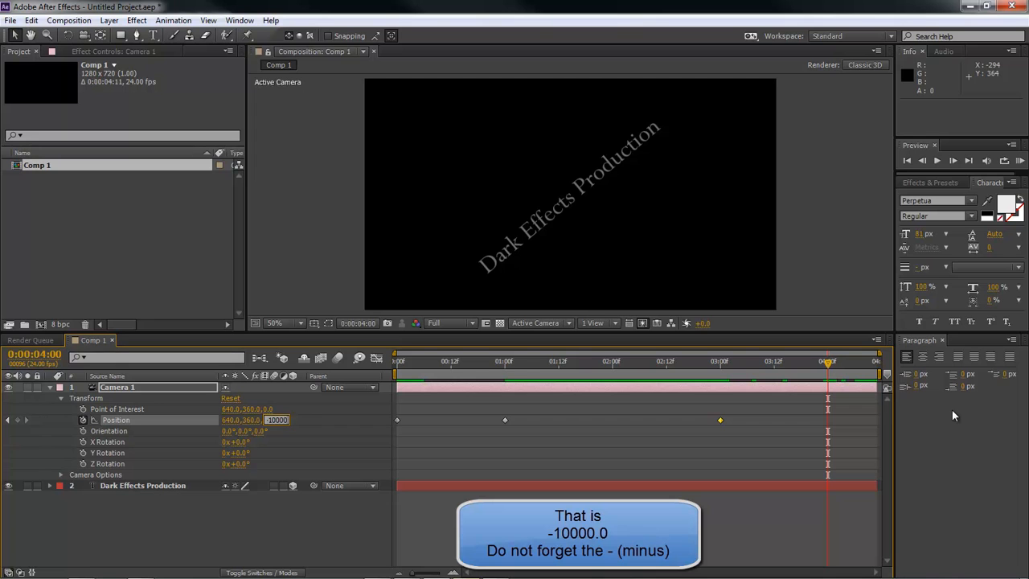
key("Return")
Shift the camera's last position keyframe to 0:00:04:10, return to 0:00:00:00 and collapse the camera's properties.
left_click(833, 363)
mouse_move(833, 362)
left_mouse_down()
mouse_move(860, 362)
mouse_move(755, 362)
mouse_move(825, 362)
left_mouse_up()
left_click_drag(819, 363, 335, 384)
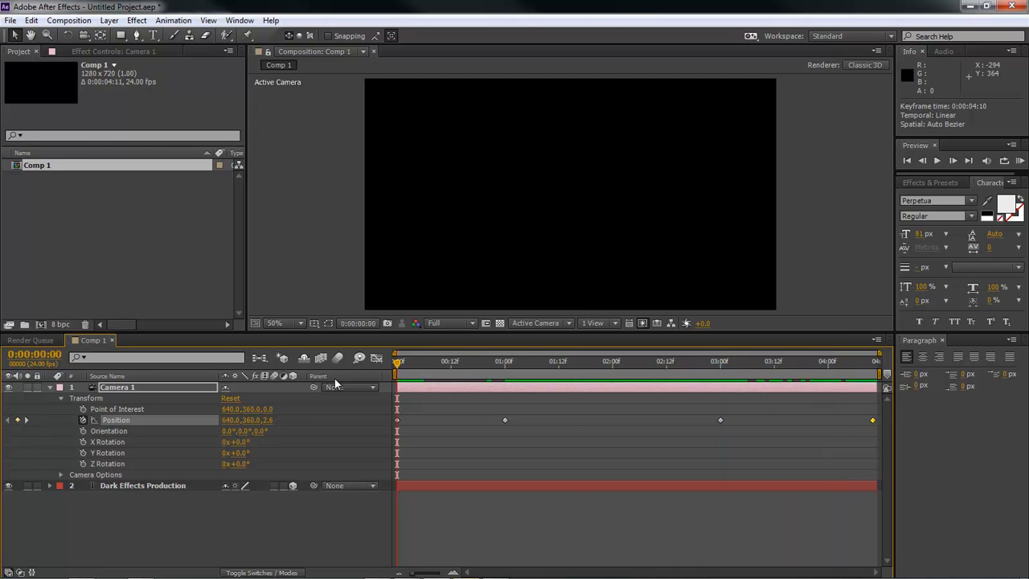
left_click(49, 386)
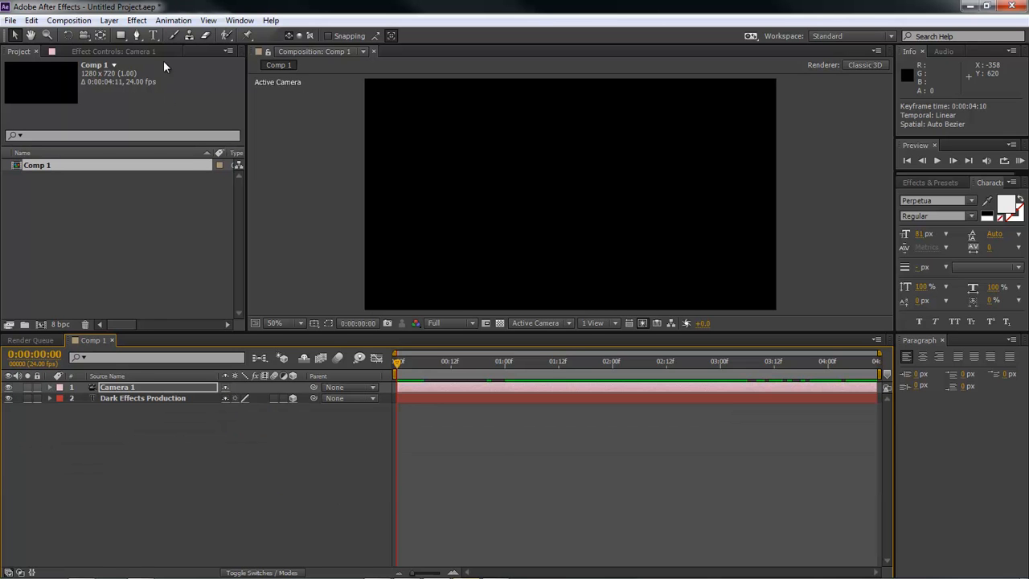
Add an adjustment layer above the camera and apply the CC Radial Fast Blur effect to it.
left_click(108, 21)
mouse_move(274, 36)
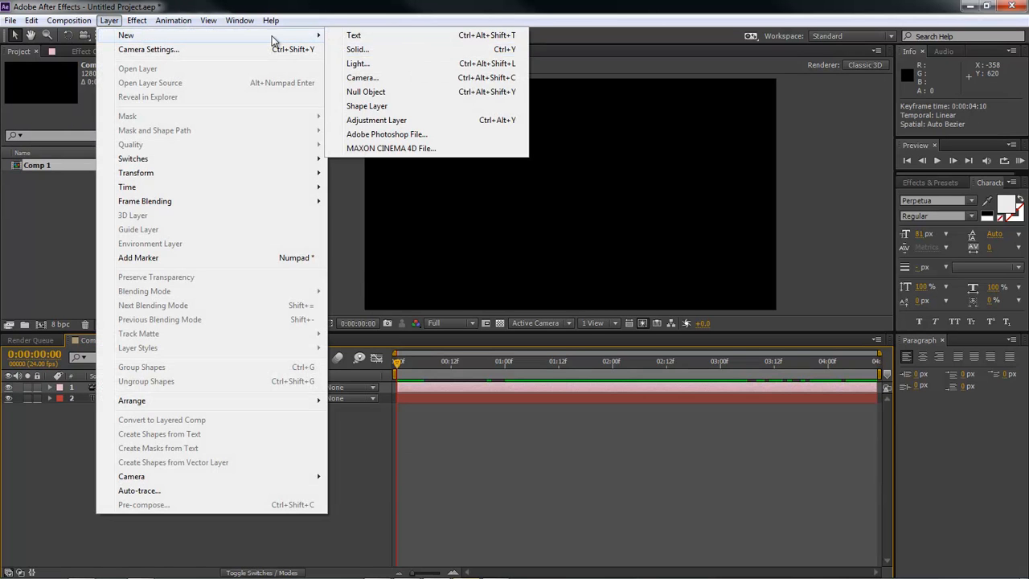
left_click(385, 119)
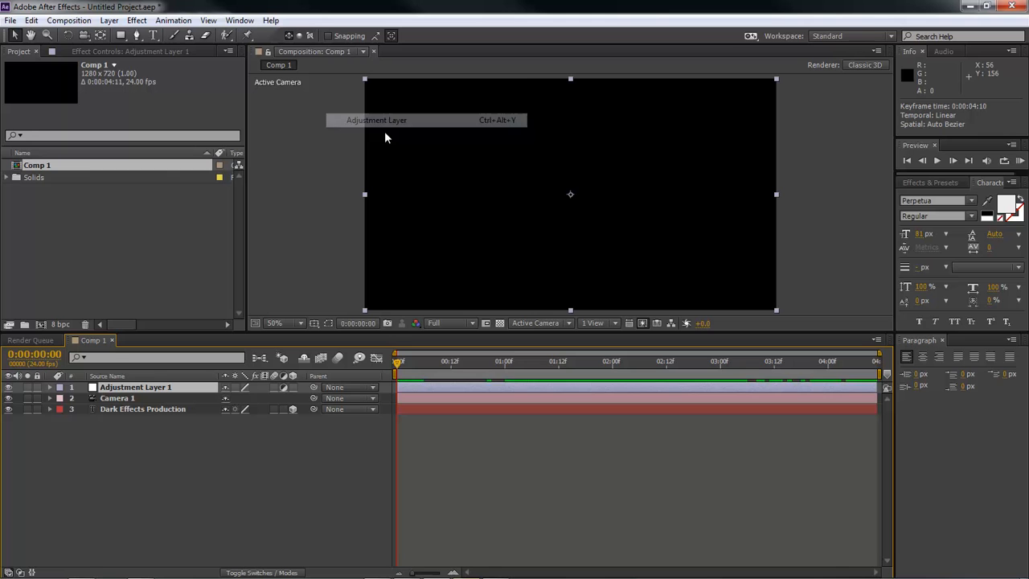
left_click(137, 20)
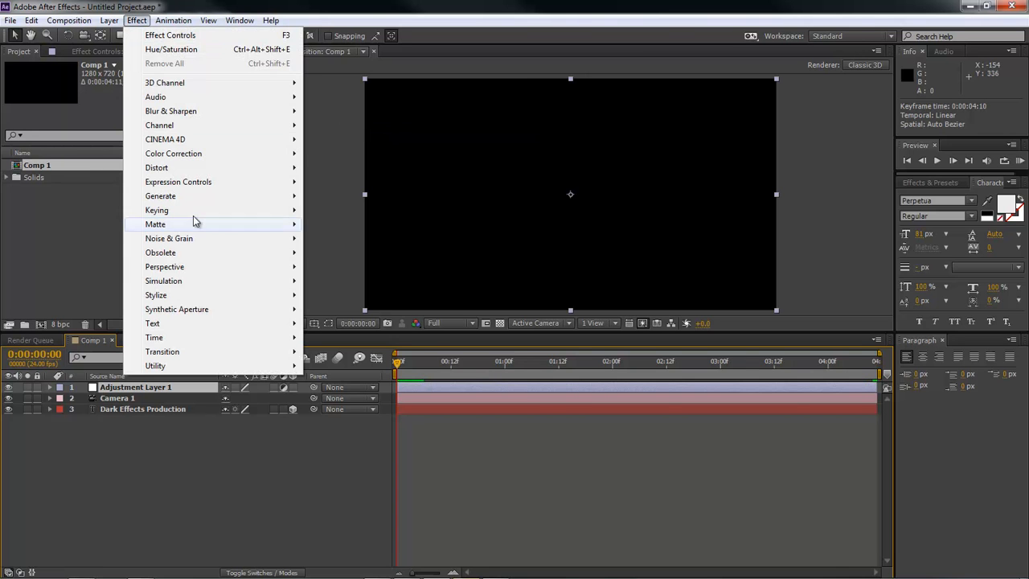
mouse_move(187, 114)
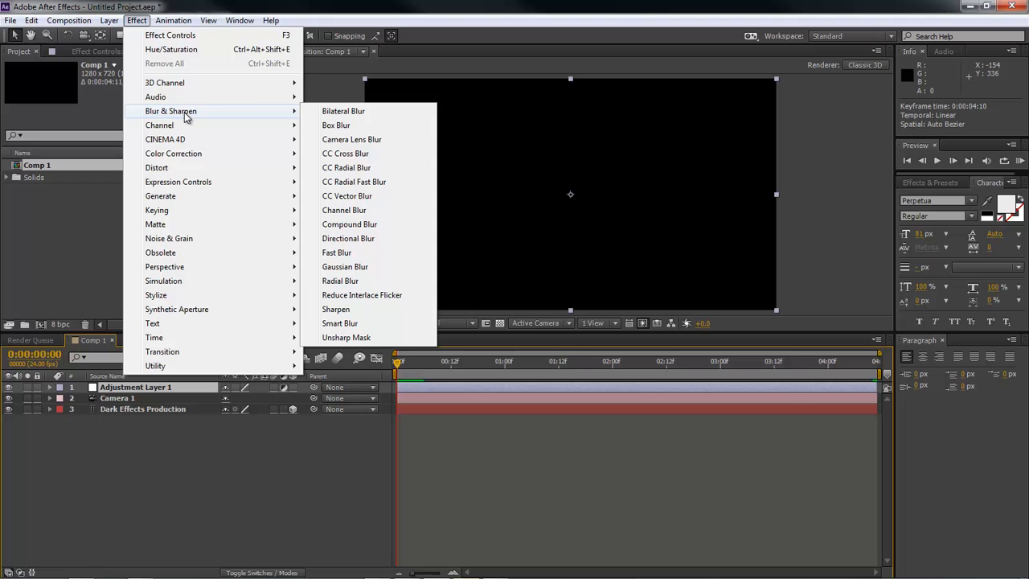
left_click(371, 183)
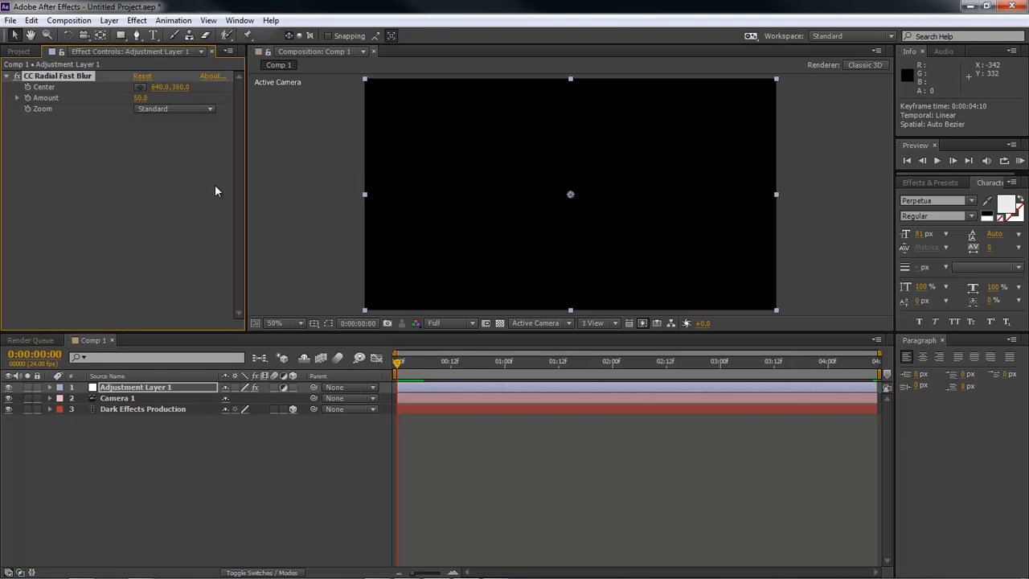
Keyframe the radial blur's Amount at 100 at 0:00:00:00 and hold it with another keyframe at 0:00:00:17.
left_click(50, 387)
left_click(62, 398)
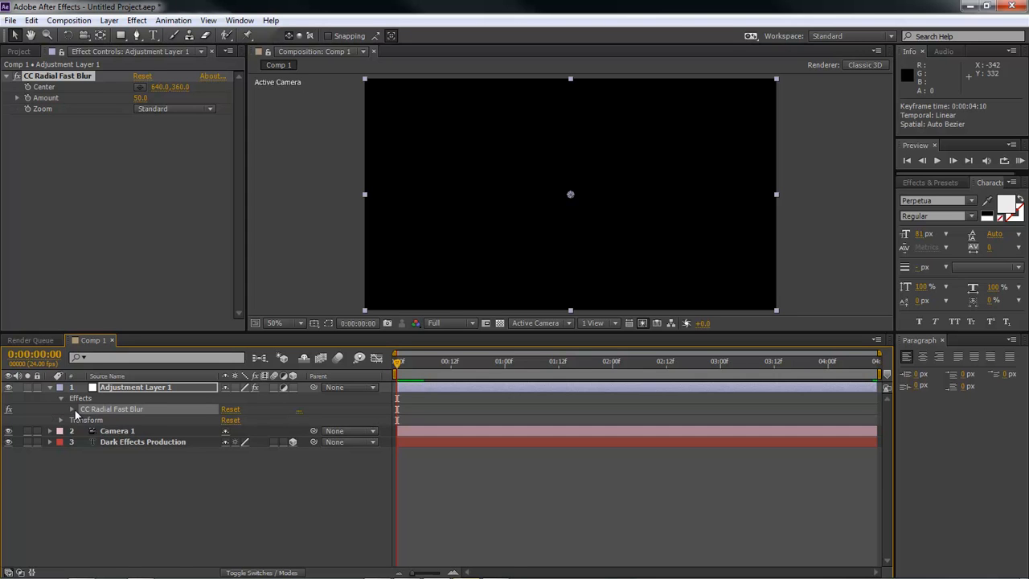
left_click(72, 409)
left_click(105, 432)
left_click(94, 431)
left_click(228, 431)
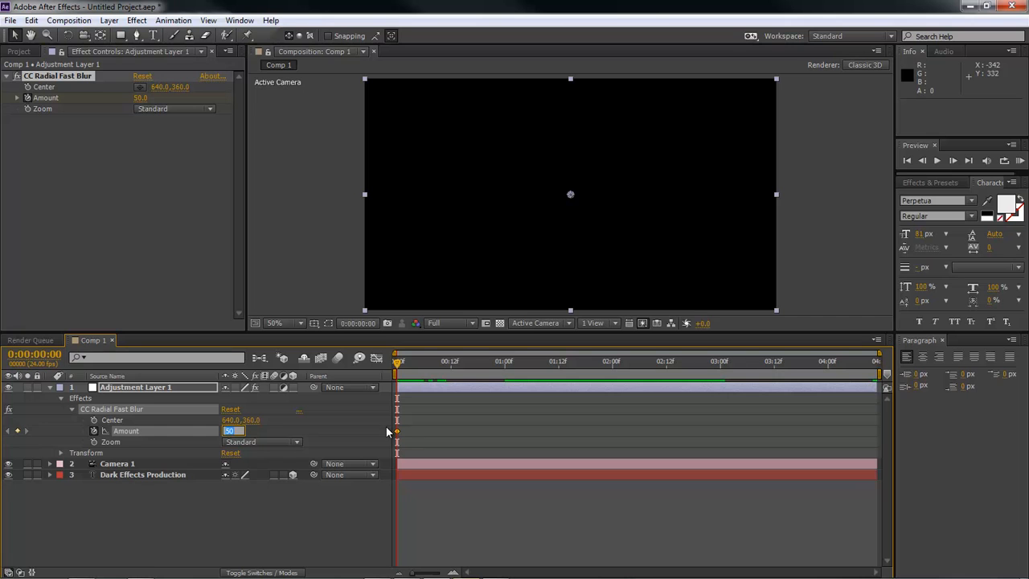
key("Return")
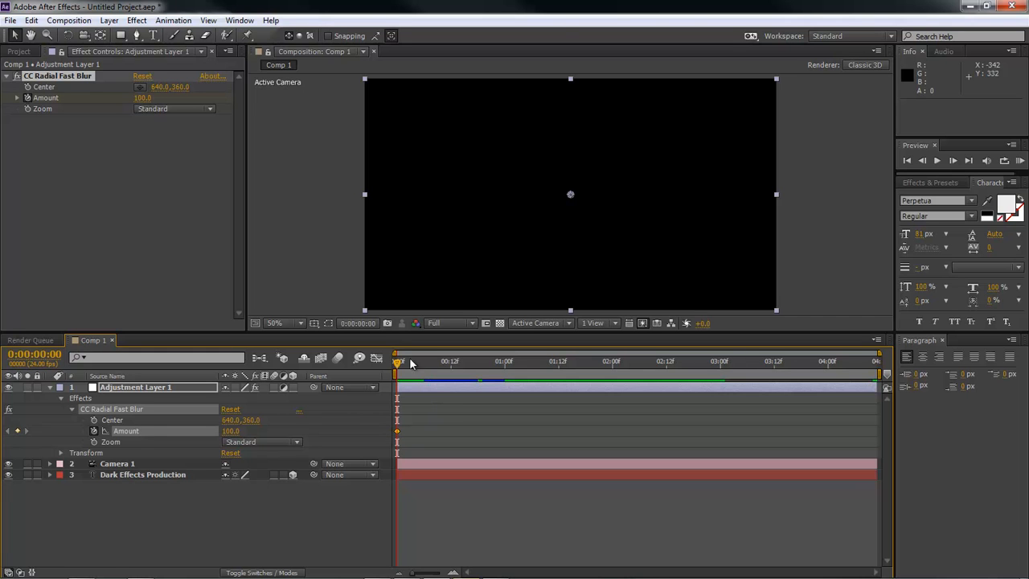
left_click_drag(396, 368, 475, 375)
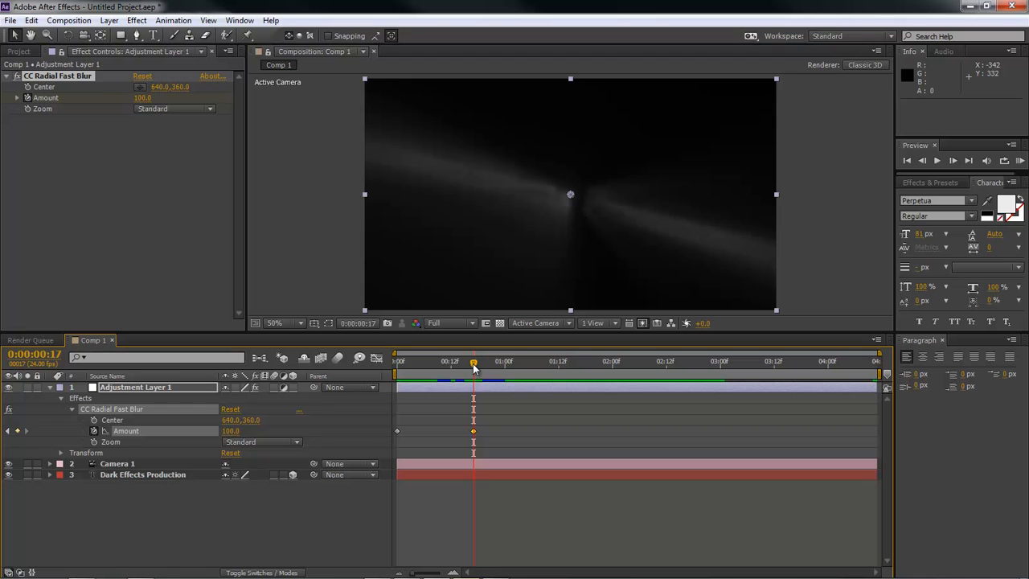
Set the radial blur's Amount to 17 at 0:00:01:14.
left_click(44, 354)
left_click_drag(42, 354, 595, 344)
type("1")
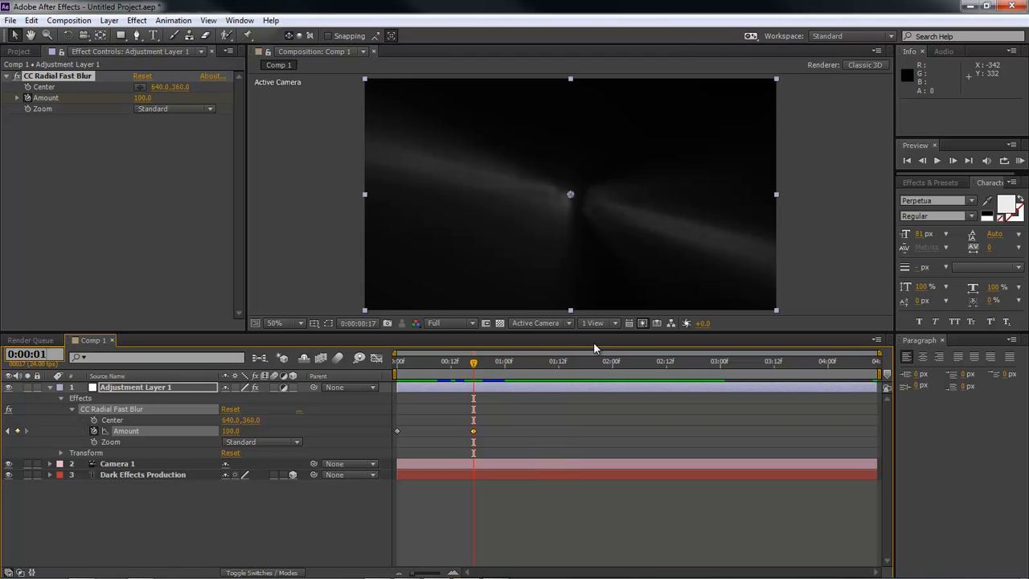
type(";14")
key("Return")
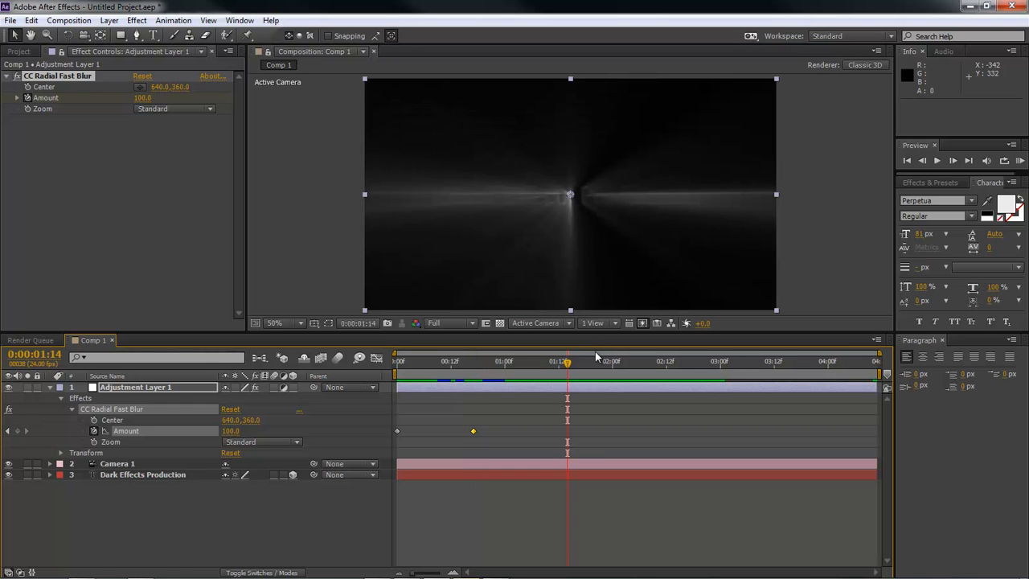
left_click(228, 430)
type("17")
key("Return")
Set the radial blur's Amount to 50 at 0:00:01:23.
left_click_drag(567, 367, 609, 372)
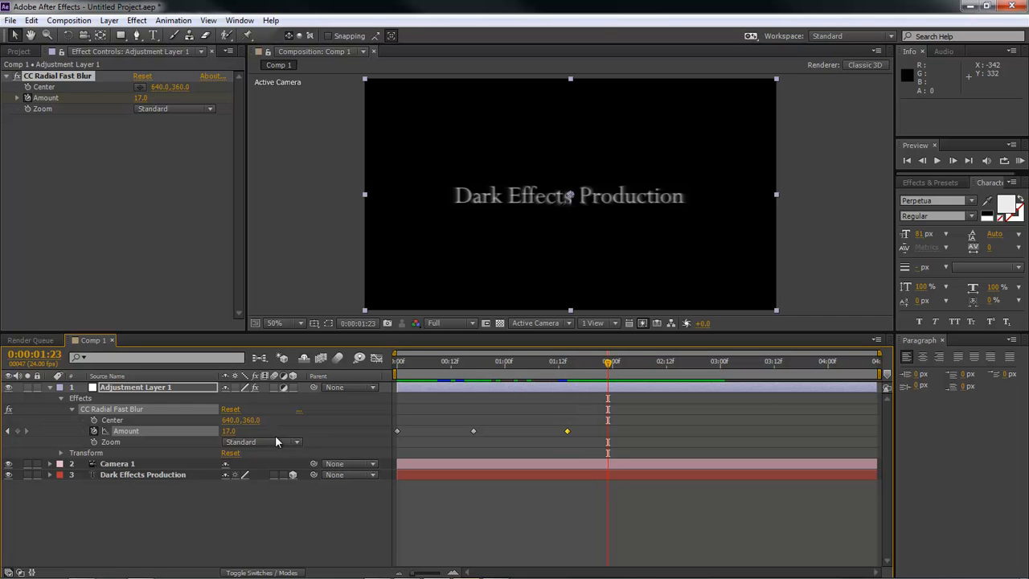
left_click(229, 431)
type("50")
key("Return")
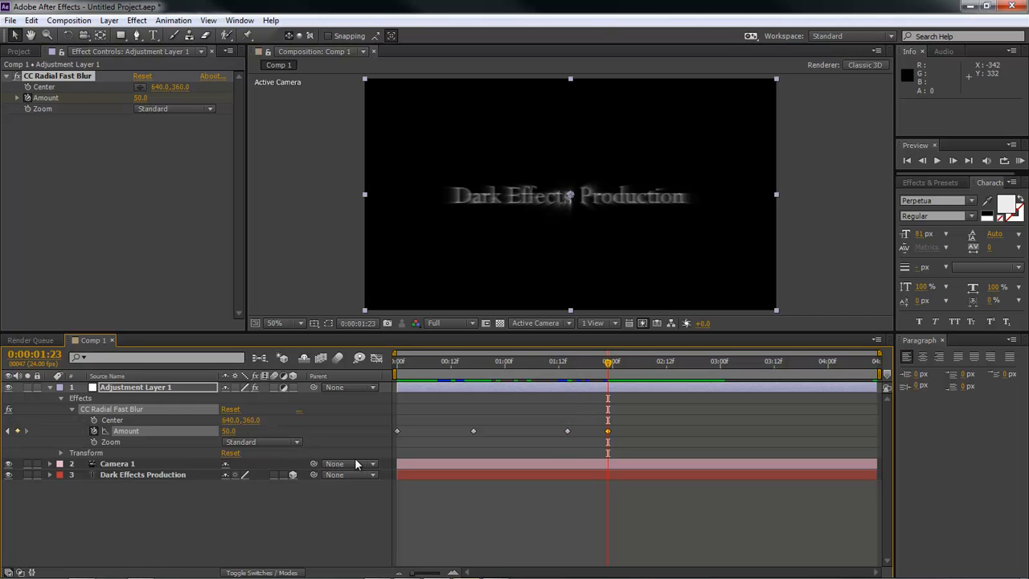
Copy the blur Amount keyframes at 0:00:01:14 and 0:00:01:23 and paste them starting at 0:00:02:03.
left_click_drag(623, 431, 537, 425)
key("ctrl+c")
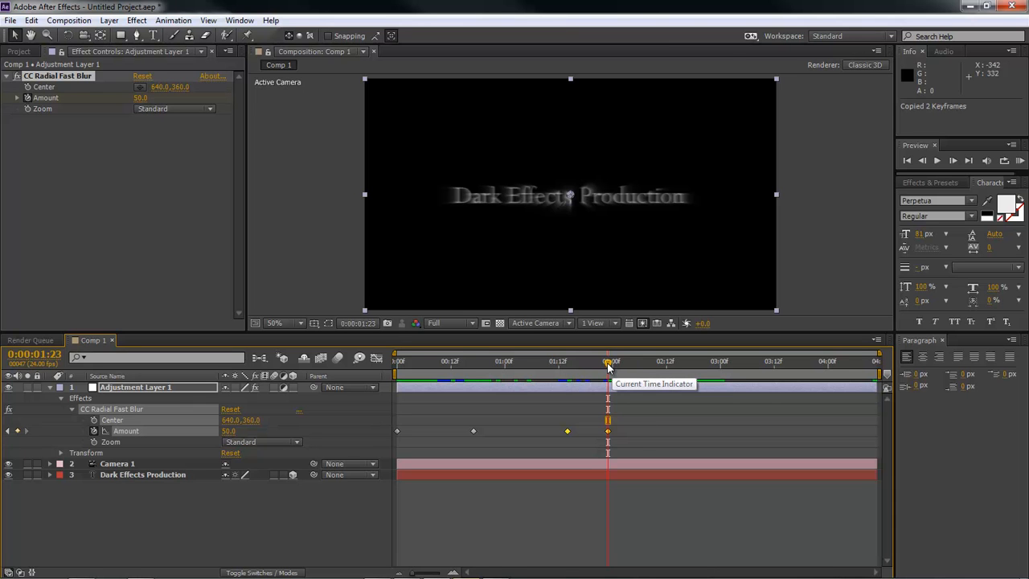
left_click(51, 352)
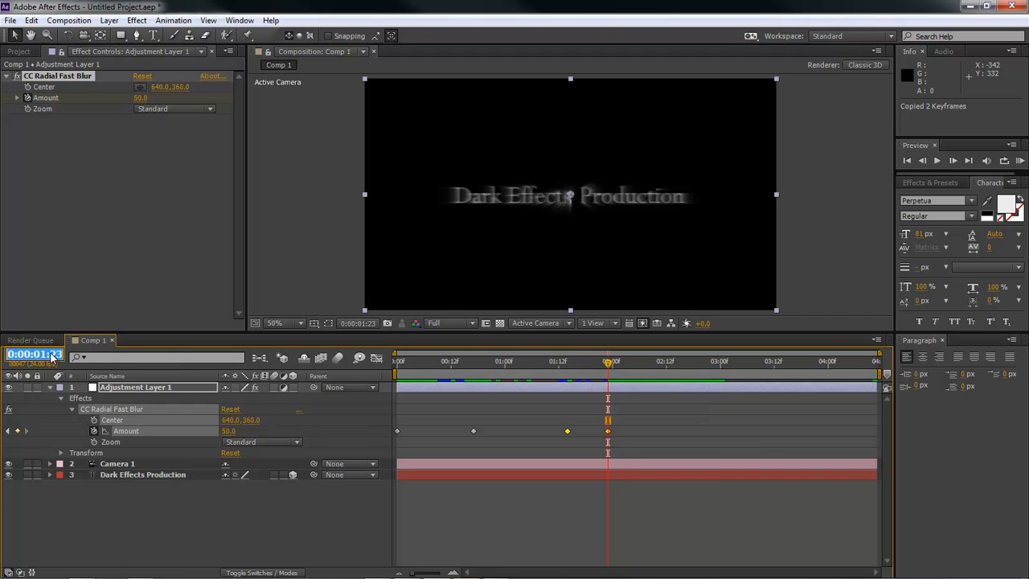
left_click_drag(61, 354, 43, 353)
type("03")
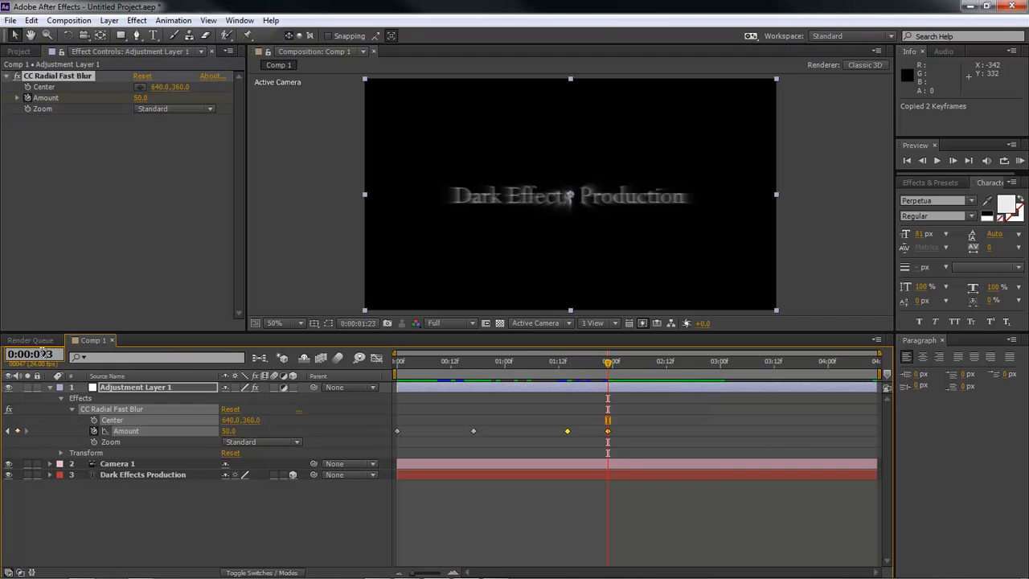
key("Return")
key("ctrl+v")
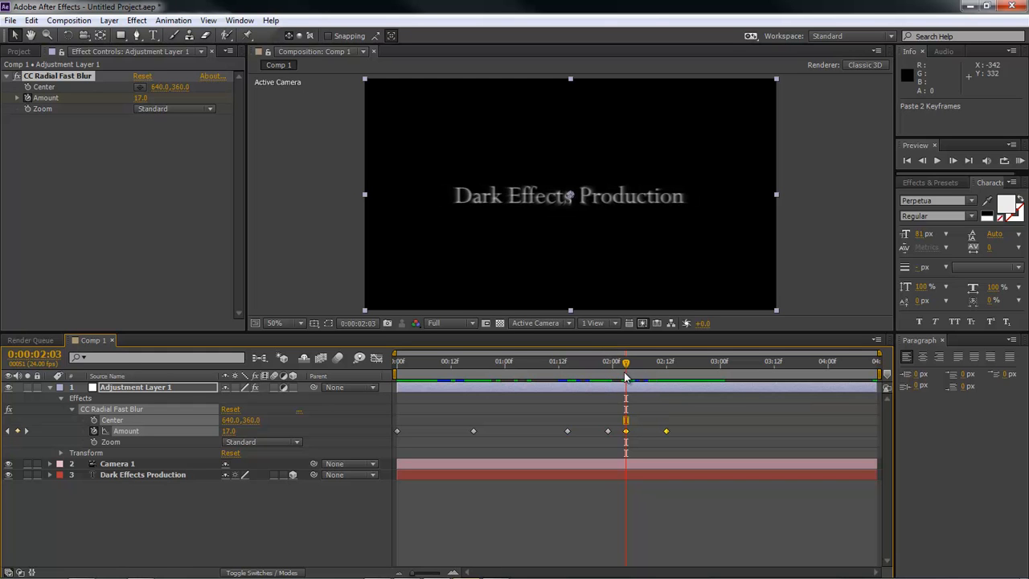
Set the radial blur's Amount to 17 at 0:00:03:00.
left_click_drag(625, 363, 721, 366)
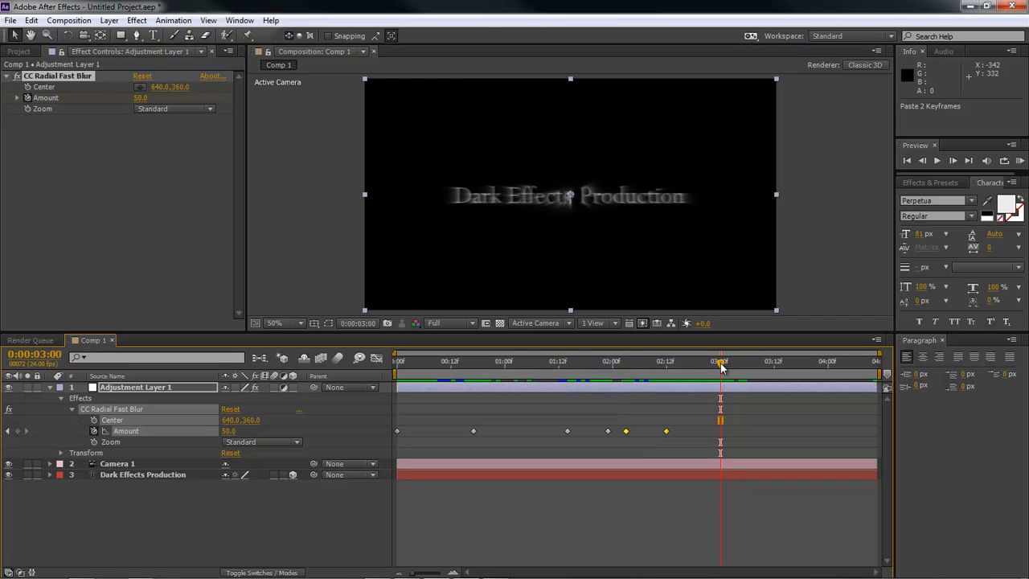
left_click(234, 431)
type("17")
key("Return")
Set the radial blur's Amount to 100 at 0:00:03:13 and collapse the adjustment layer's properties.
left_click_drag(721, 366, 779, 367)
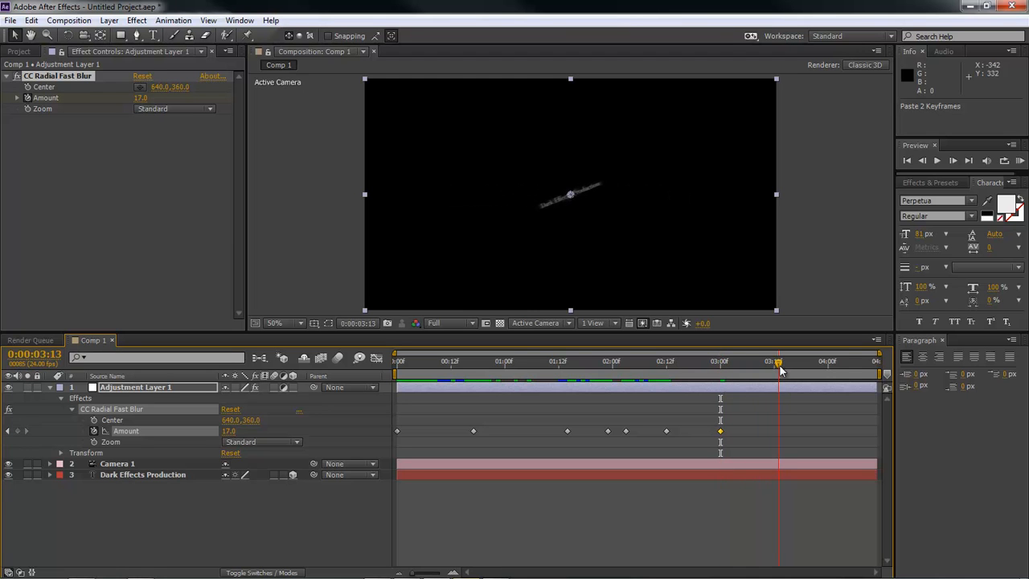
left_click(228, 431)
type("100")
key("Return")
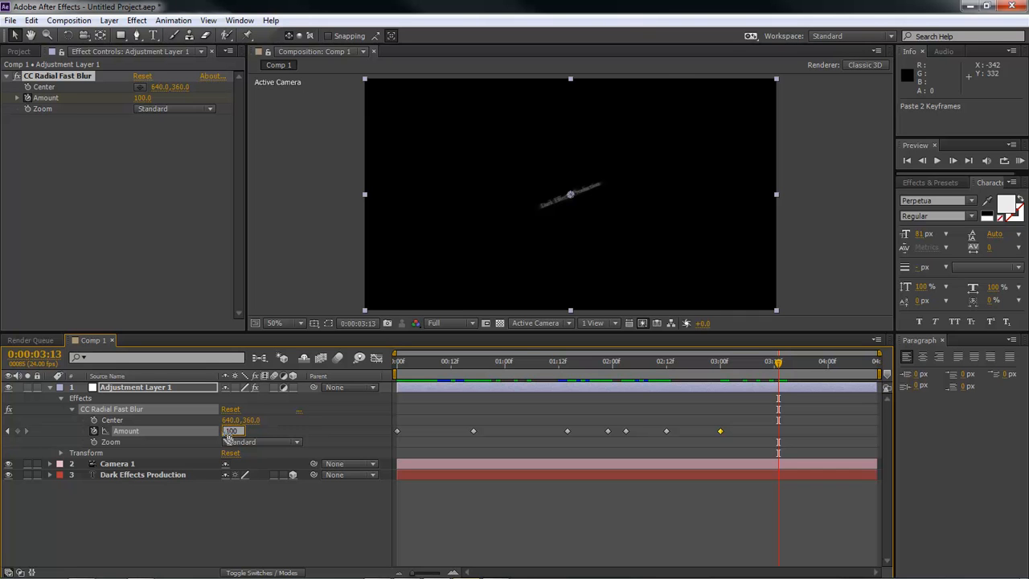
left_click_drag(780, 366, 438, 364)
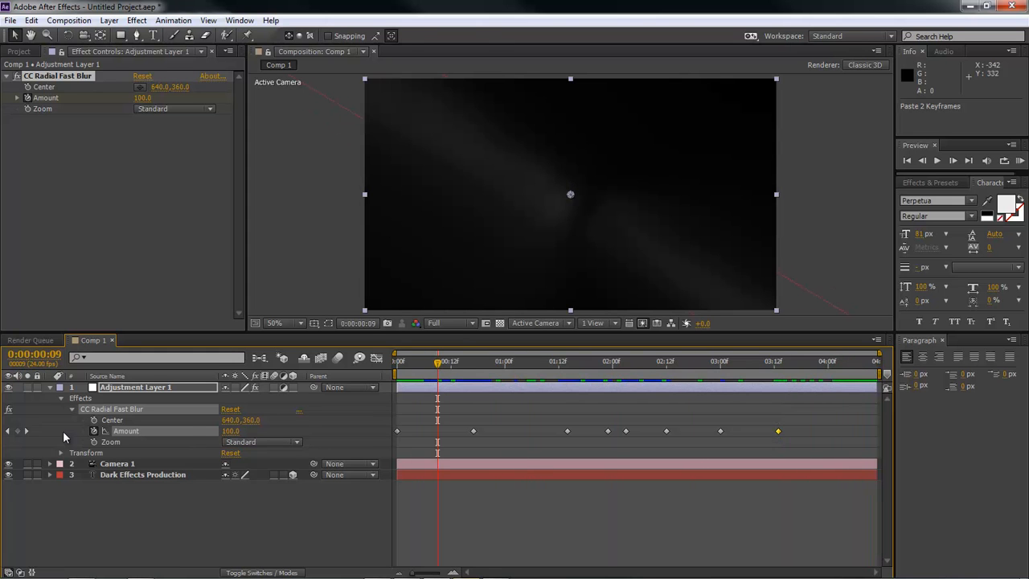
left_click(50, 390)
Add the Curves and Hue/Saturation color correction effects to the adjustment layer.
left_click(137, 20)
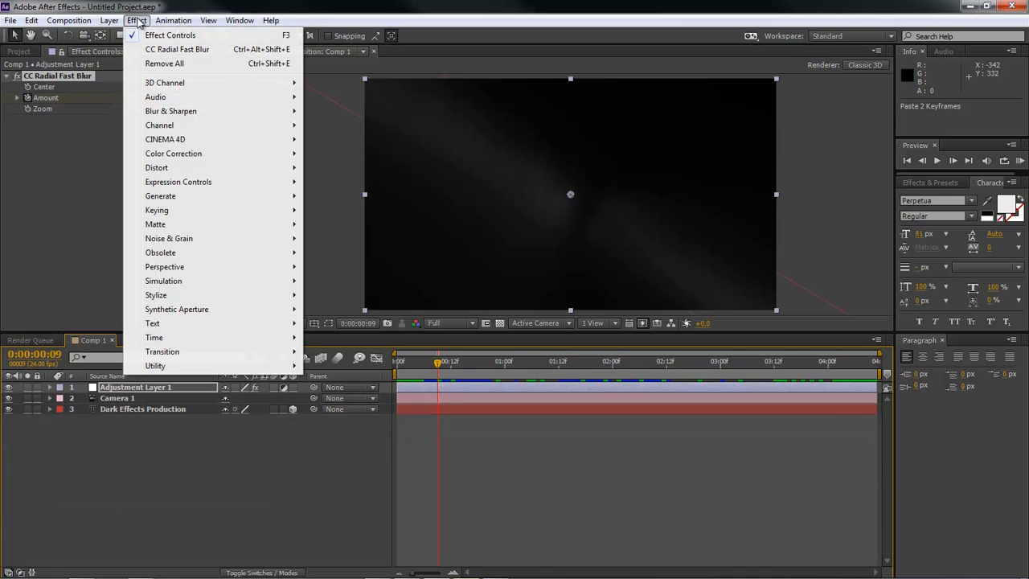
mouse_move(196, 154)
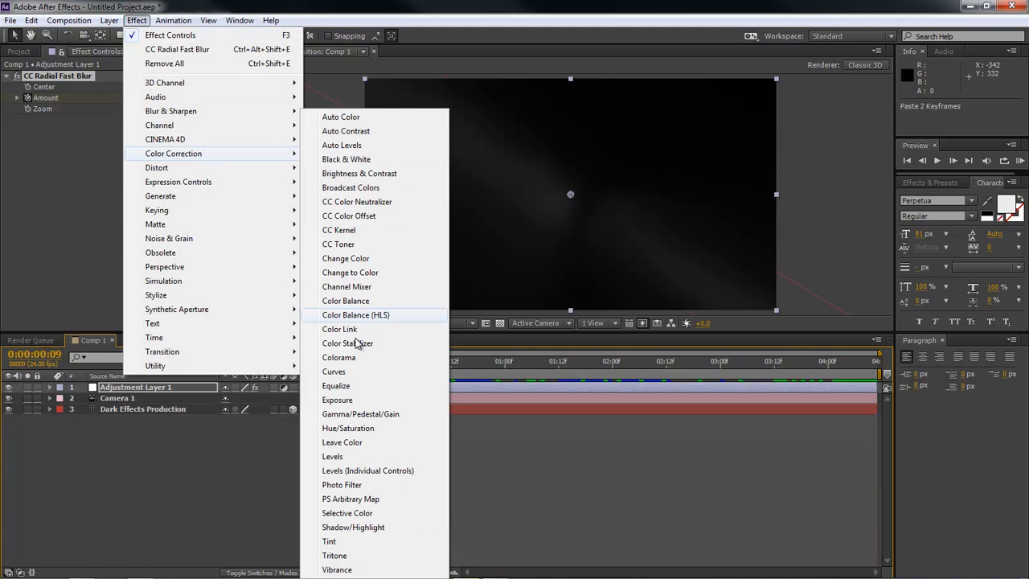
left_click(356, 373)
left_click(136, 20)
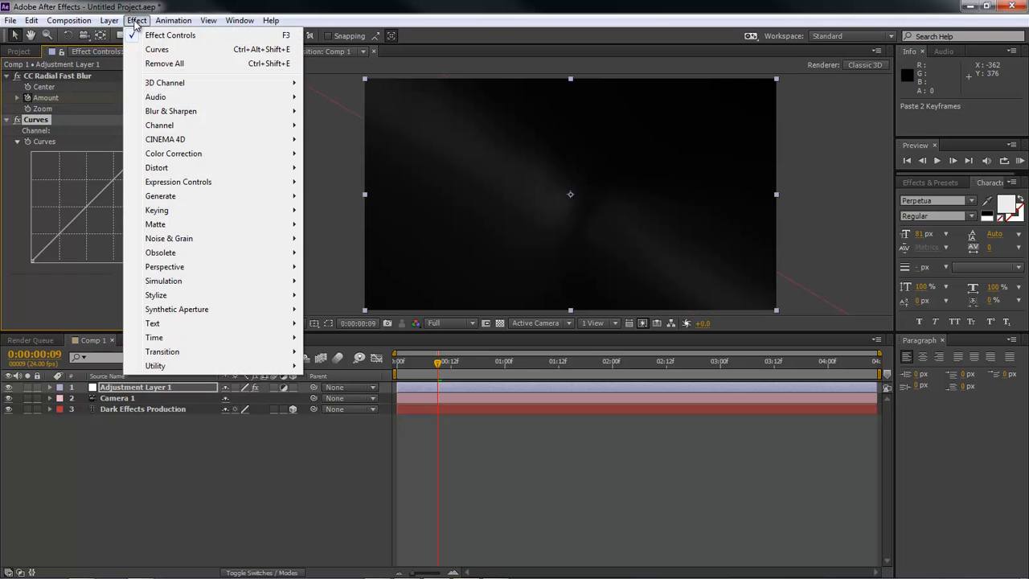
mouse_move(183, 157)
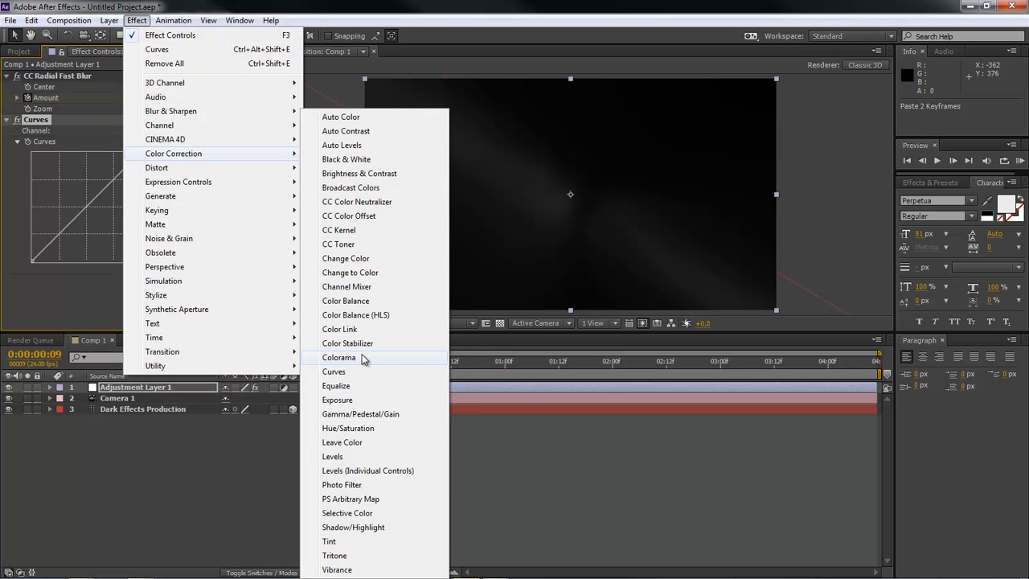
left_click(361, 428)
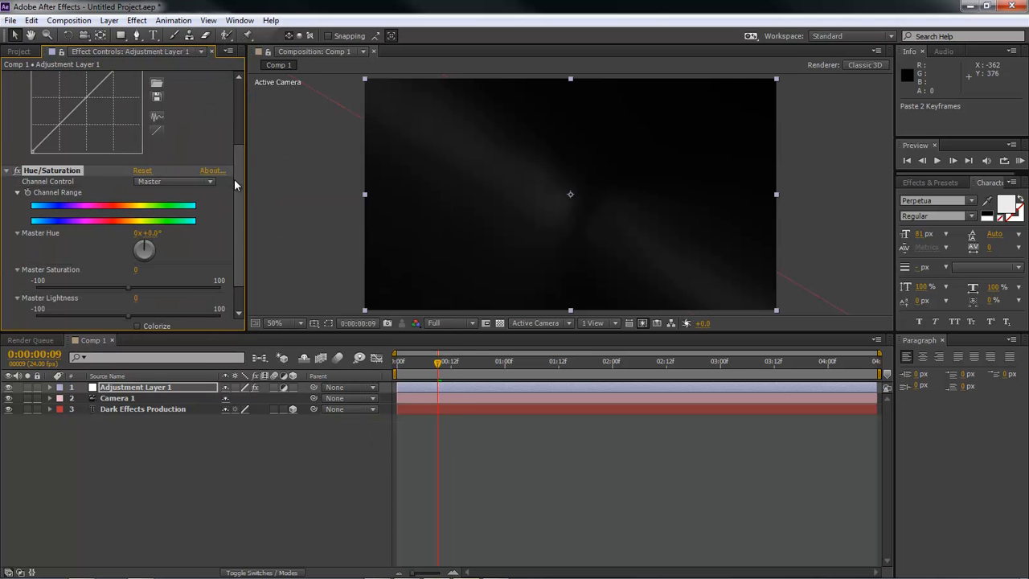
Reshape the Red channel in the Curves effect, pulling the upper part of the curve down into a deep dip.
scroll(209, 124, "up", 1)
left_click(179, 131)
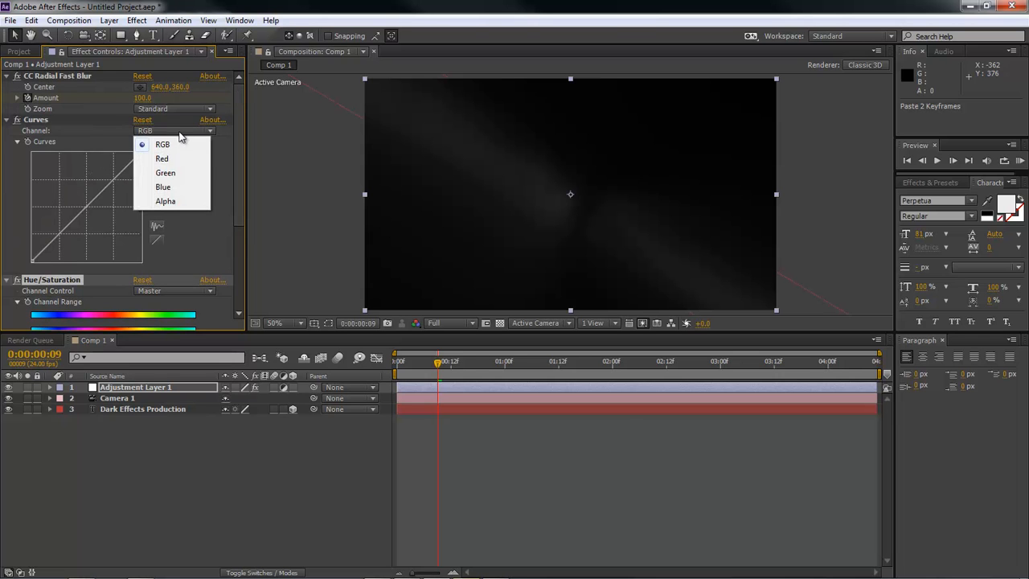
left_click(171, 157)
left_click_drag(116, 177, 108, 233)
left_click_drag(443, 376, 543, 366)
In Hue/Saturation, set Master Hue to 27°, Master Saturation to 53 and Master Lightness to -3.
scroll(243, 168, "down", 4)
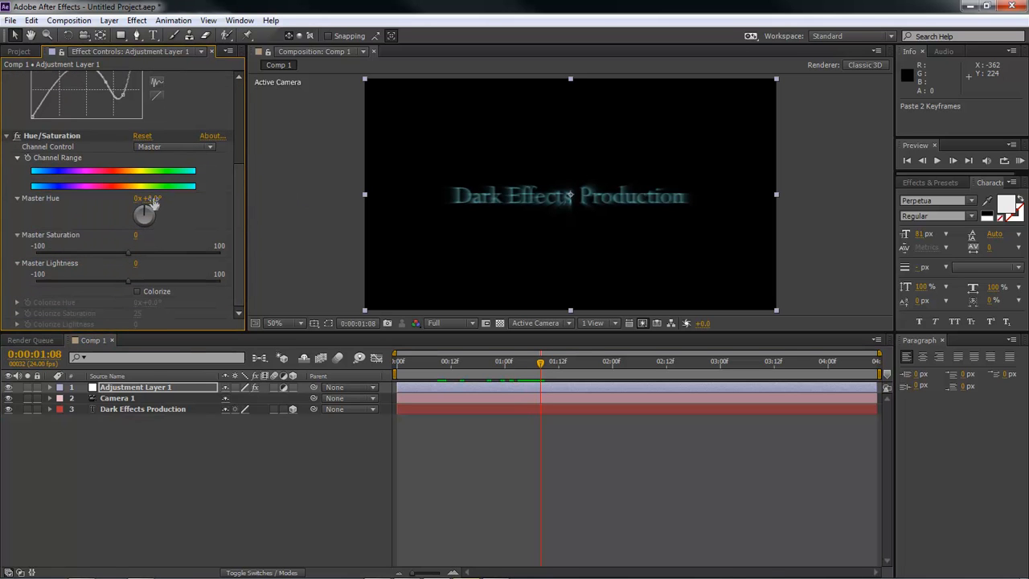
left_click(153, 198)
key("Return")
left_click(136, 236)
type("50")
key("Return")
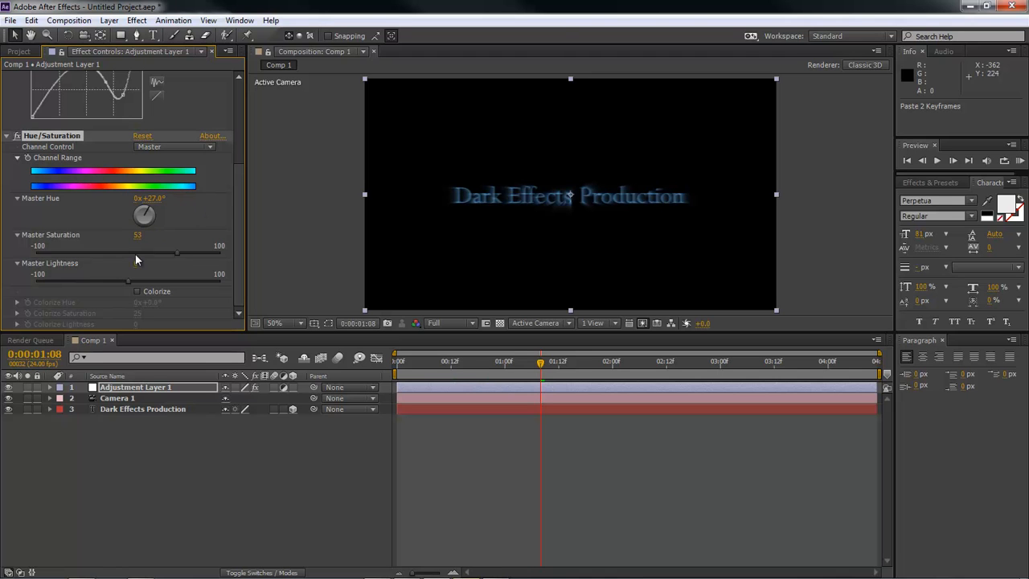
left_click(135, 264)
type("-3")
key("Return")
left_click_drag(543, 364, 514, 362)
Save the project as Lighted Text 2.aep, overwriting the existing file.
key("ctrl+s")
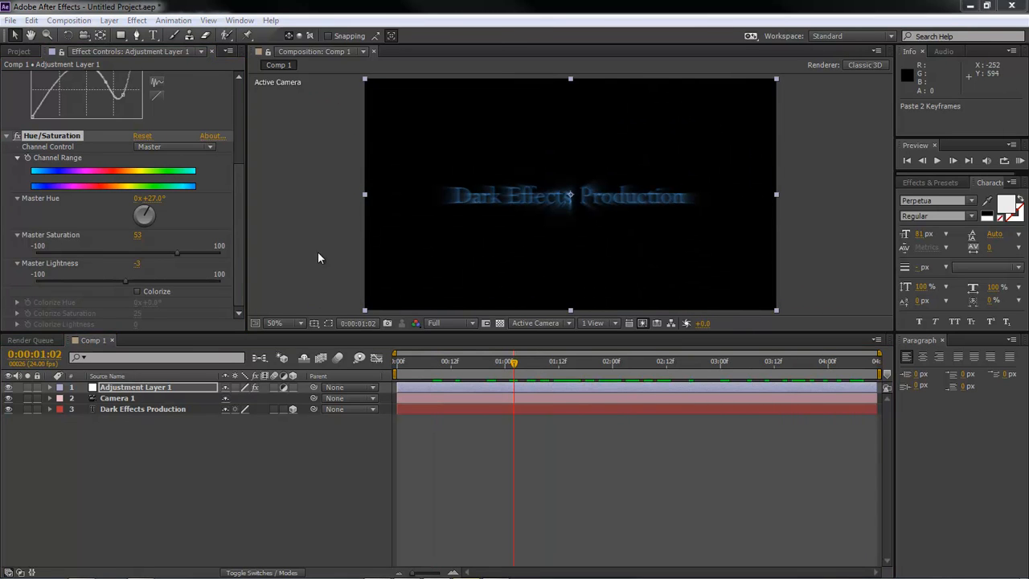
left_click(344, 173)
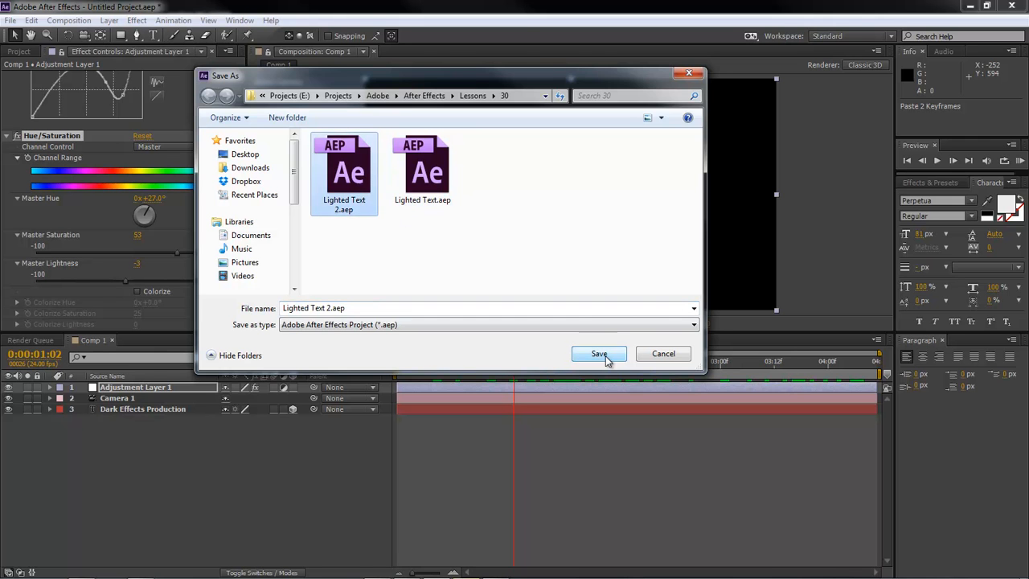
left_click(599, 354)
left_click(551, 298)
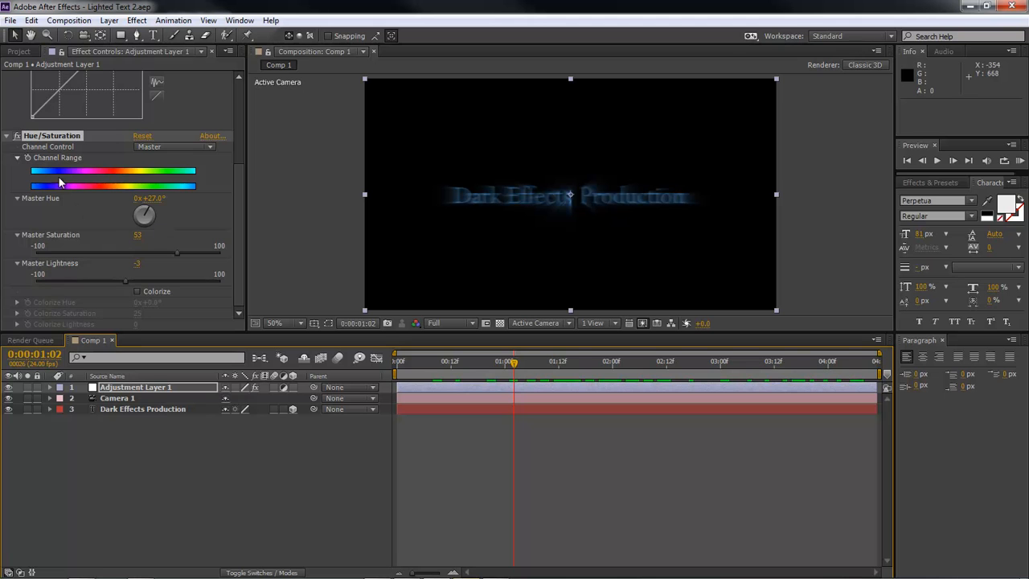
Import the sound files Low fly.wav and Swoosh hollow.wav into the project.
left_click(19, 50)
right_click(85, 205)
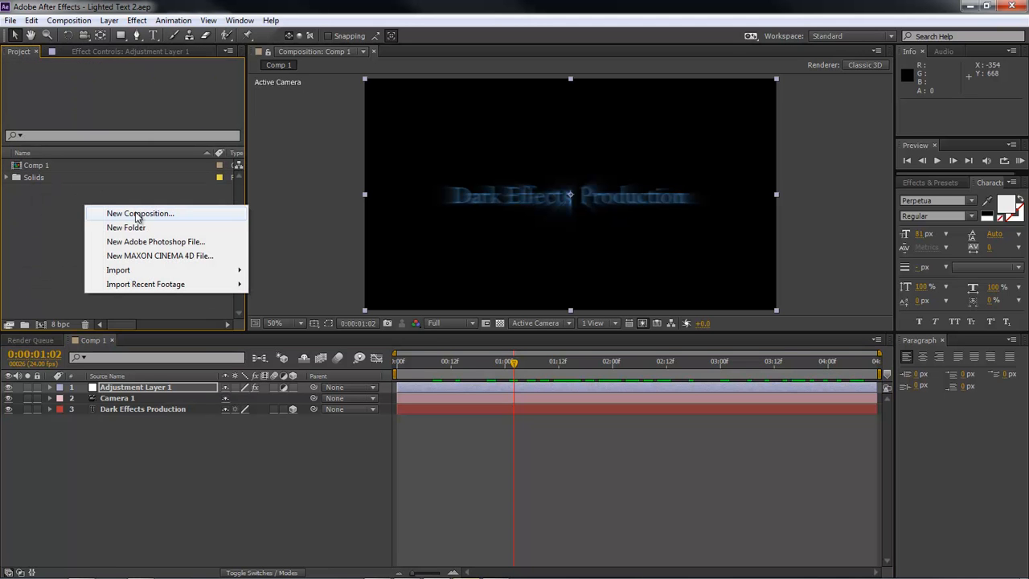
mouse_move(135, 270)
left_click(288, 269)
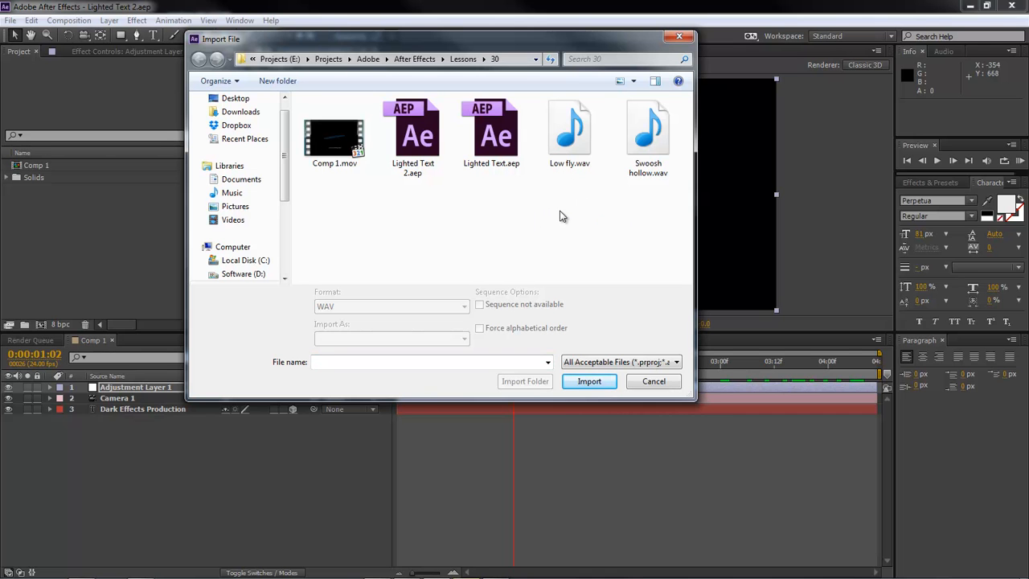
left_click_drag(563, 196, 689, 94)
left_click(589, 381)
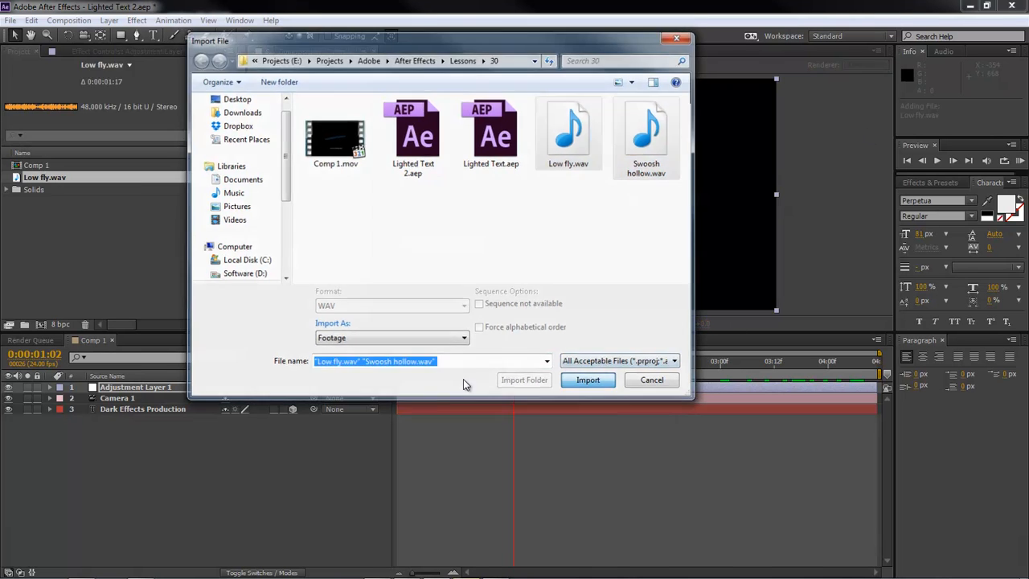
Group the two imported sound files into a new project folder named Media.
left_click_drag(37, 202, 25, 324)
type("Media")
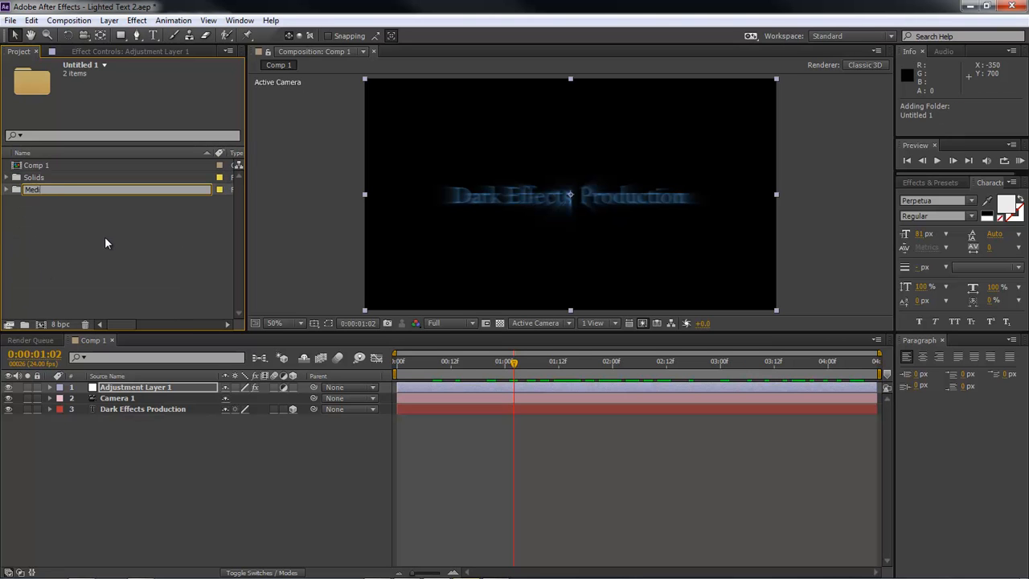
key("Return")
Group Comp 1 and the Solids folder into a new project folder named Comps.
left_click(38, 166)
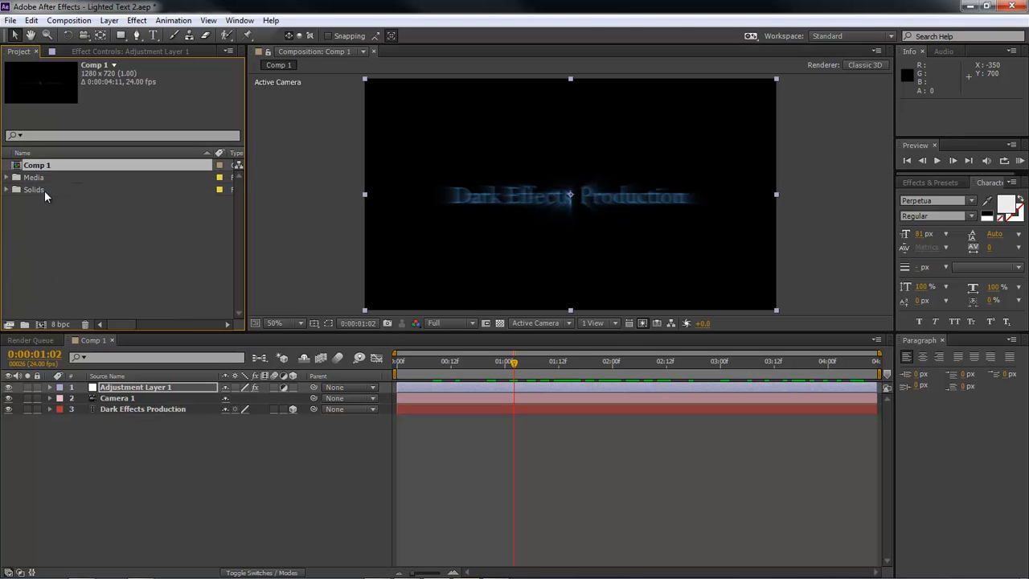
left_click(34, 190, "ctrl")
left_click_drag(35, 190, 25, 324)
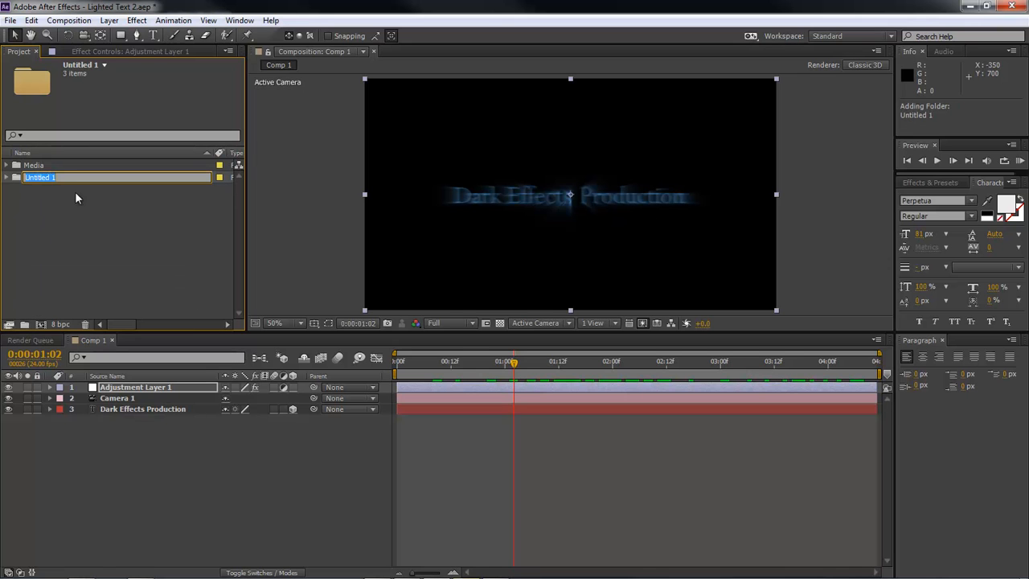
type("Comps")
key("Return")
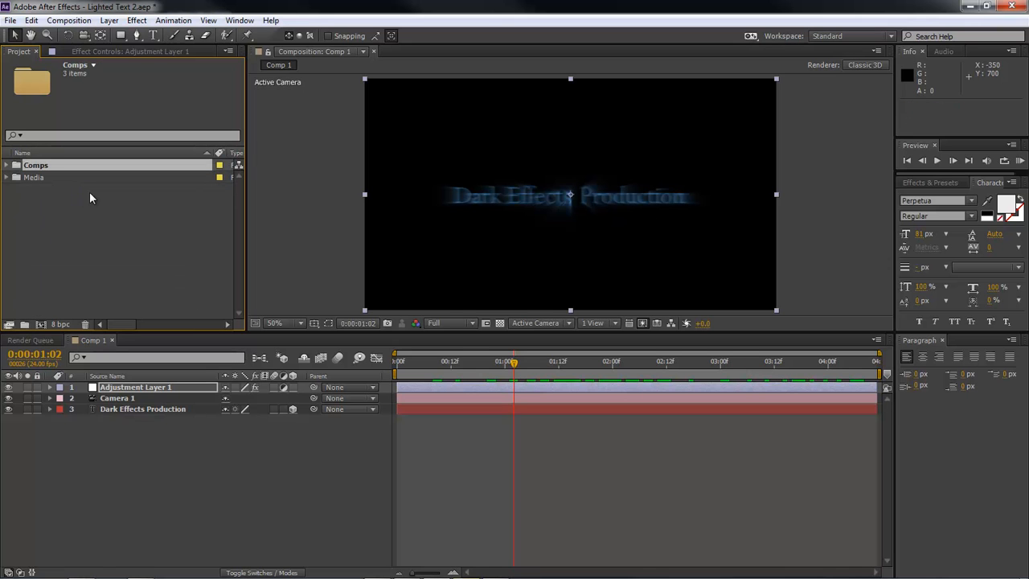
Add Swoosh hollow.wav from the Media folder below the title layer and align its start to 0:00:00:06.
left_click(6, 178)
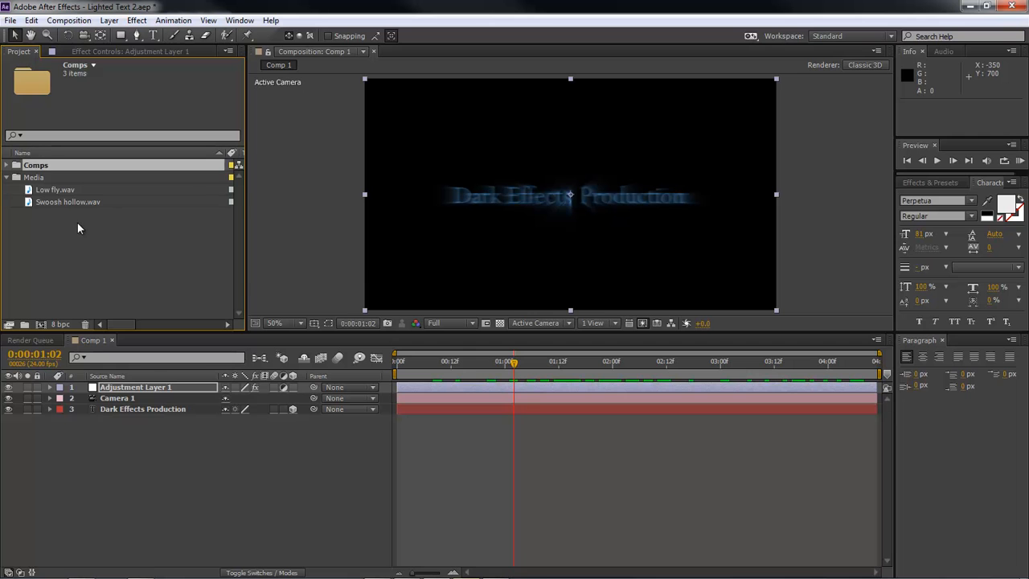
left_click(77, 223)
left_click_drag(54, 201, 460, 417)
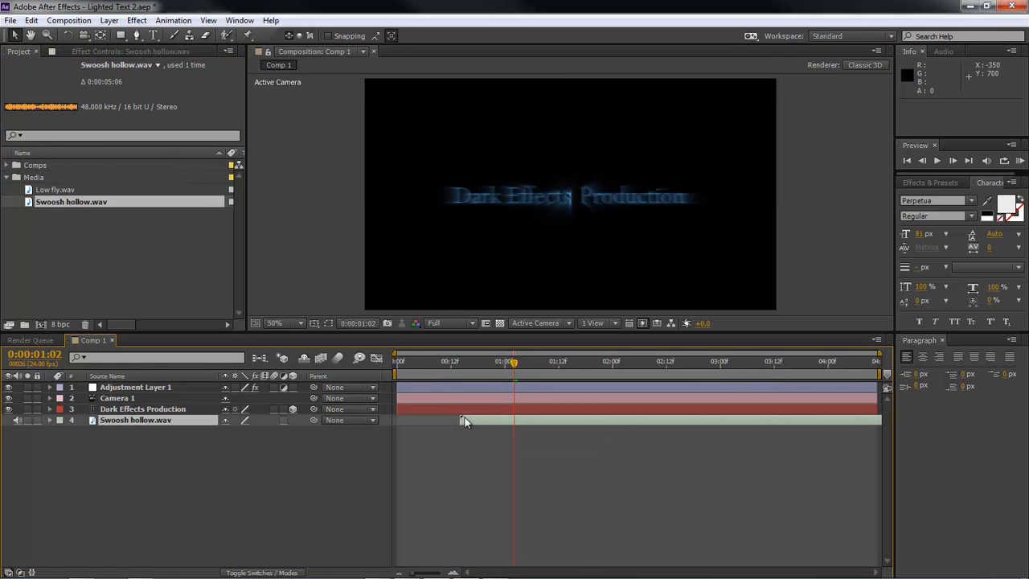
left_click_drag(515, 368, 424, 367)
left_click_drag(488, 424, 484, 424)
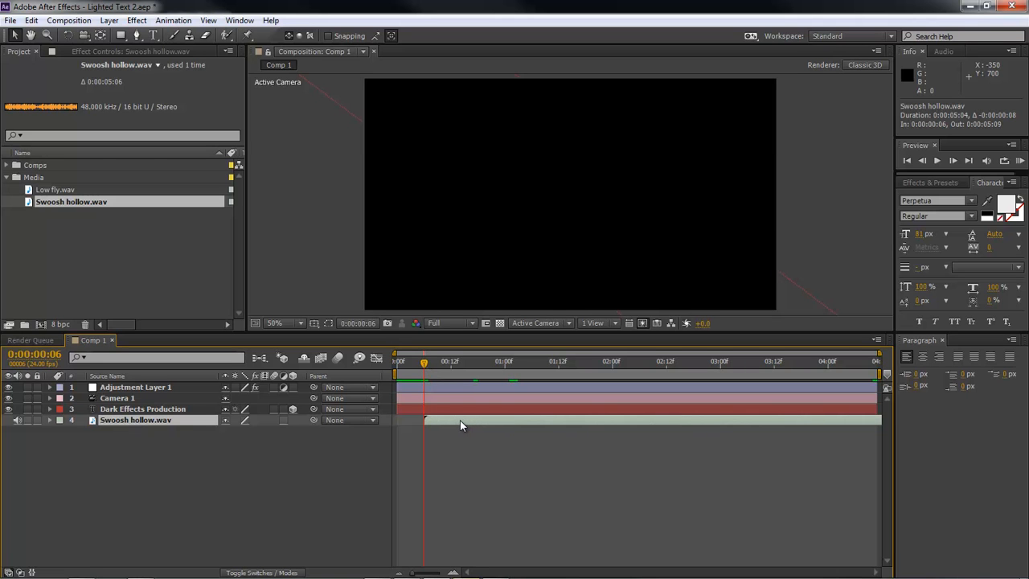
Split the Swoosh hollow.wav layer at 0:00:02:21 and delete the part after the split.
left_click_drag(421, 366, 708, 362)
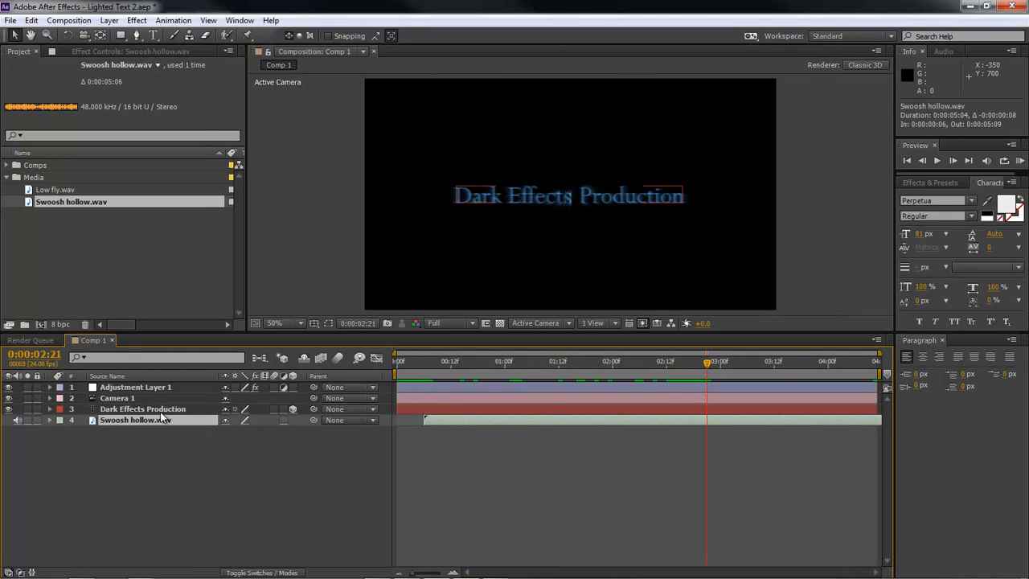
left_click(30, 23)
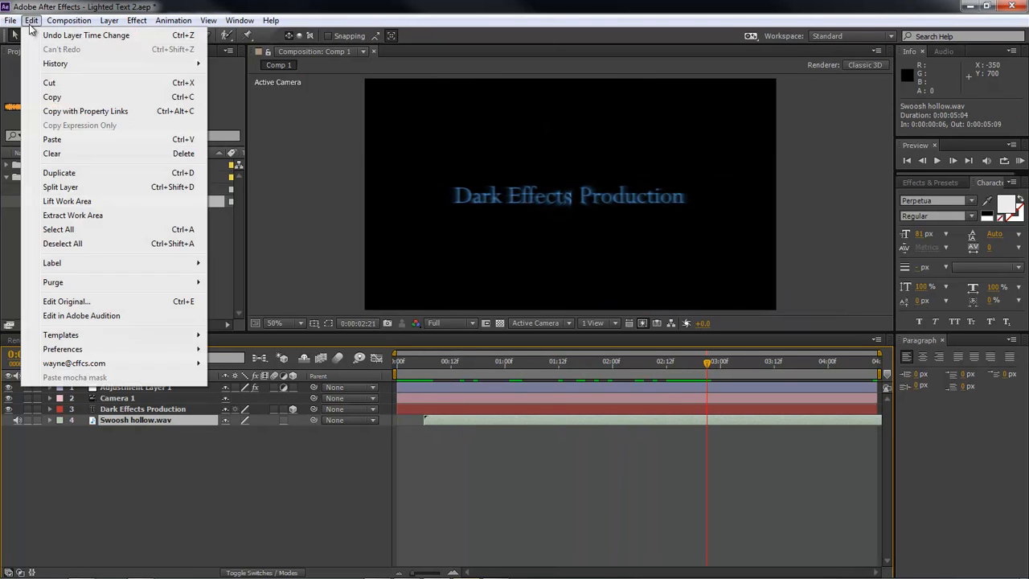
left_click(61, 186)
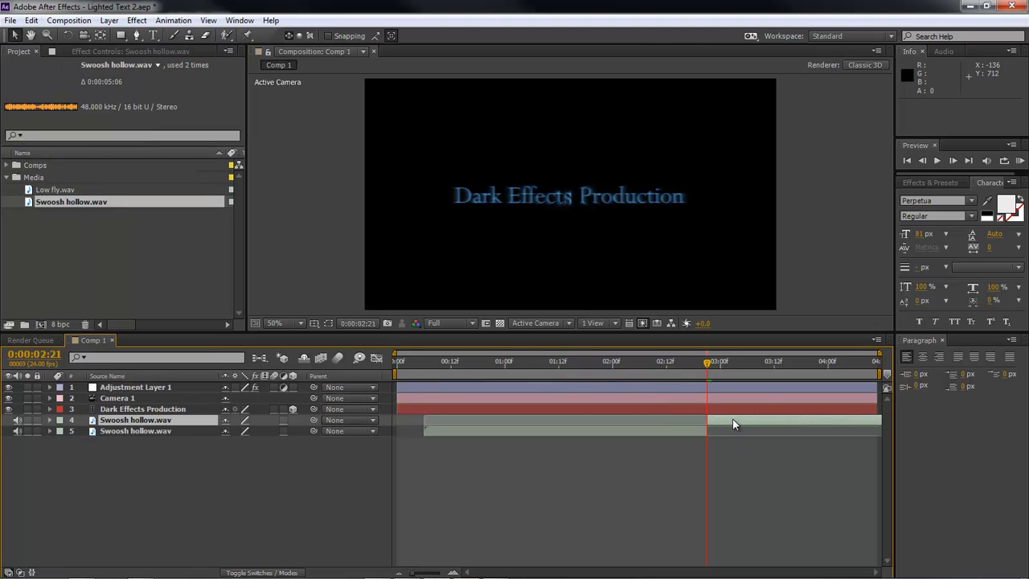
key("Delete")
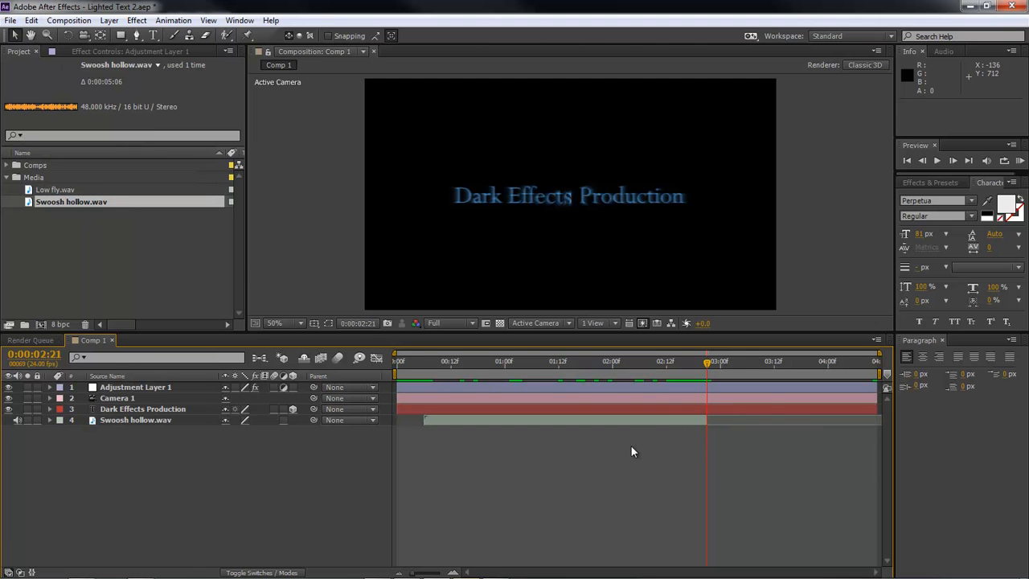
Add Low fly.wav as the bottom layer starting at 0:00:02:23 and preview the composition with its sound.
left_click_drag(60, 193, 715, 459)
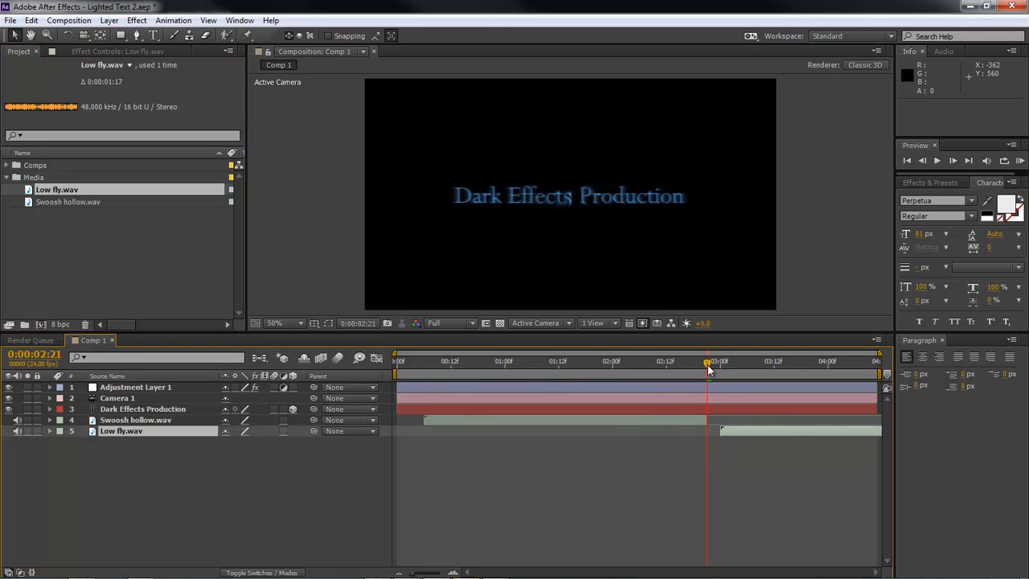
left_click_drag(709, 366, 712, 367)
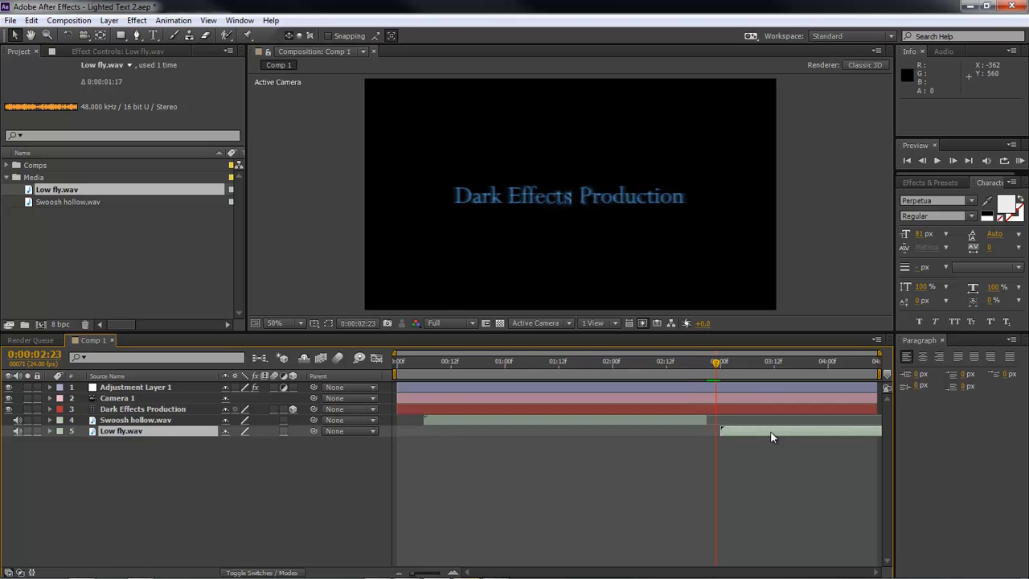
left_click_drag(770, 431, 767, 430)
left_click_drag(715, 359, 424, 362)
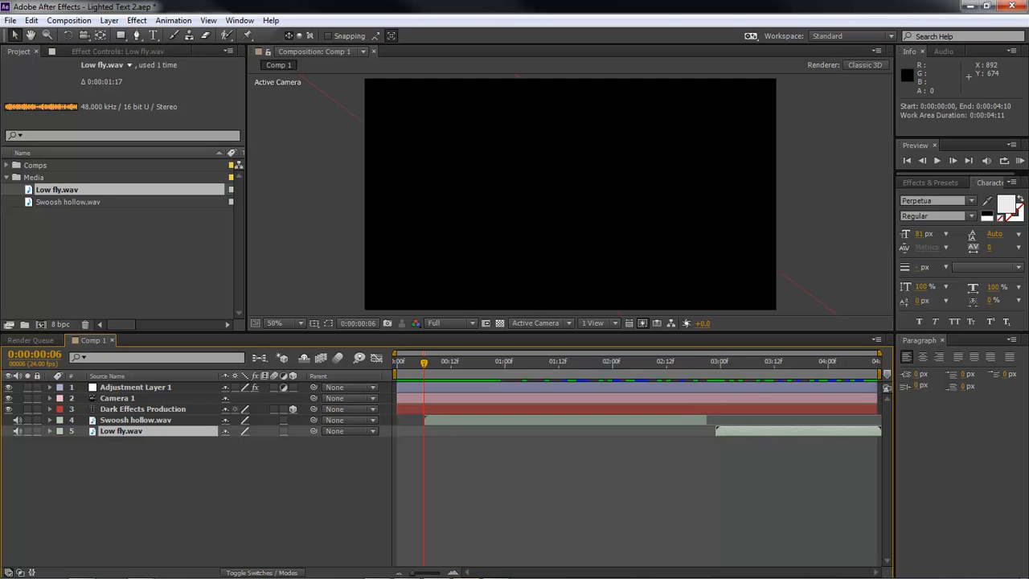
left_click(1020, 161)
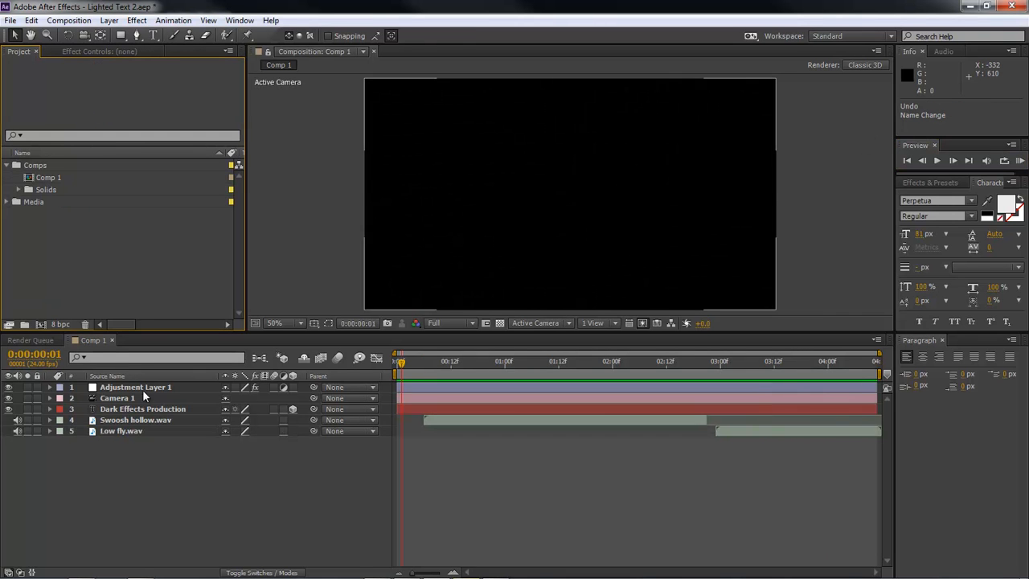
Pre-compose all five layers of Comp 1 as Dark Effects Production, moving all attributes and leaving the new composition unopened.
key("ctrl+a")
right_click(167, 435)
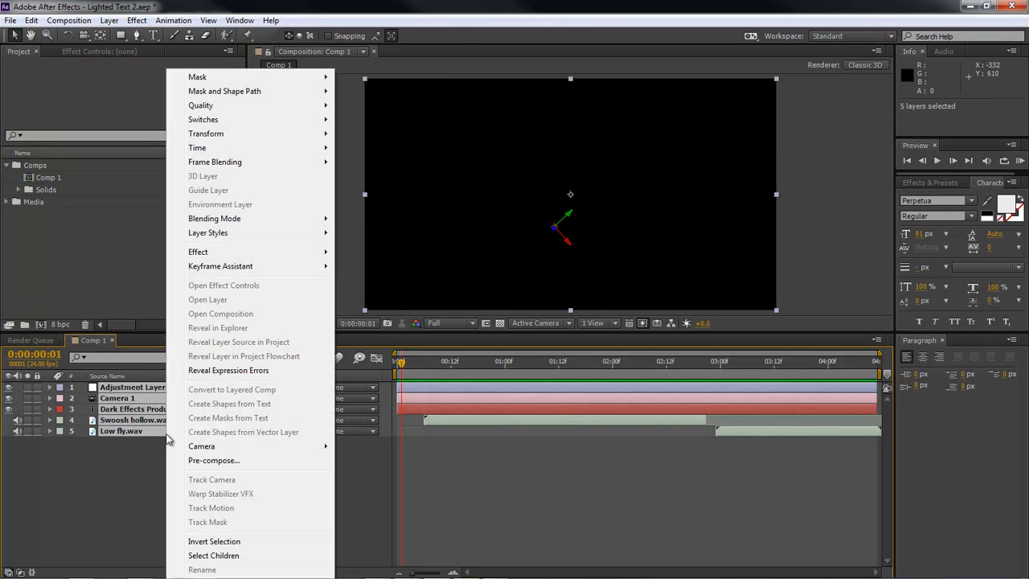
left_click(227, 461)
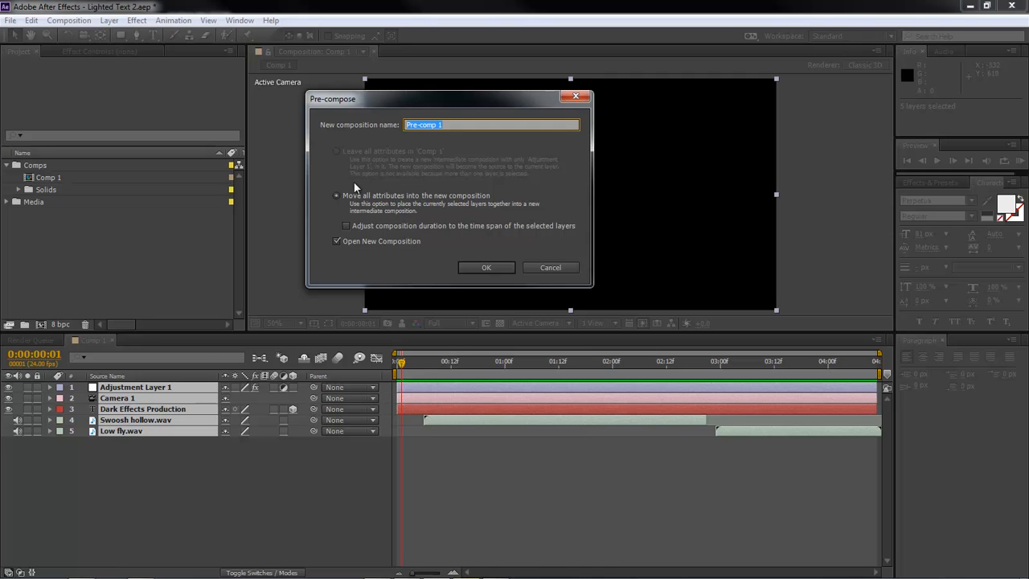
type("Dark e")
key("BackSpace")
type("Effects Production")
left_click(339, 241)
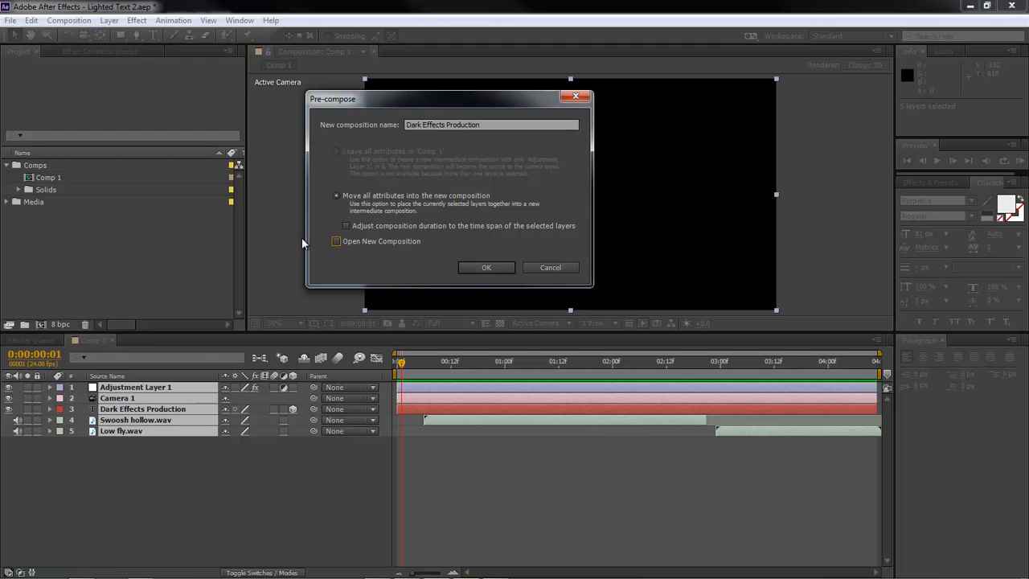
left_click(471, 270)
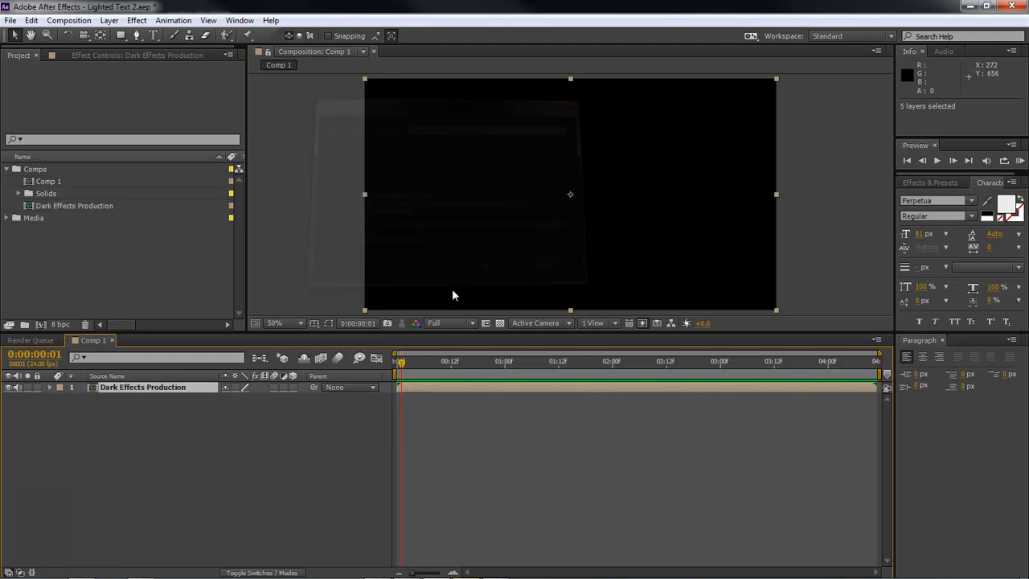
Inspect the layers inside the Dark Effects Production composition and return to Comp 1.
left_click(50, 181)
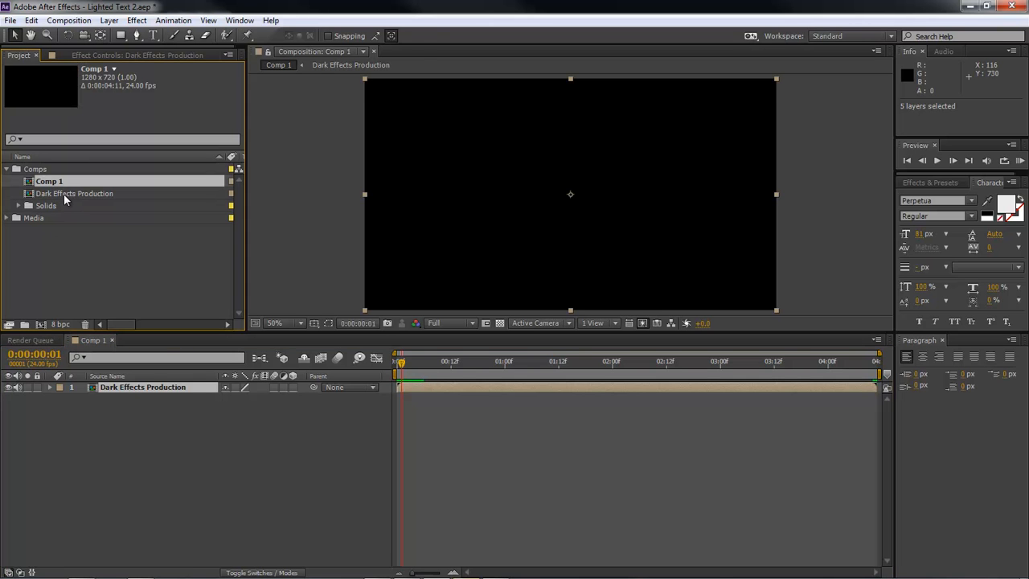
double_click(66, 194)
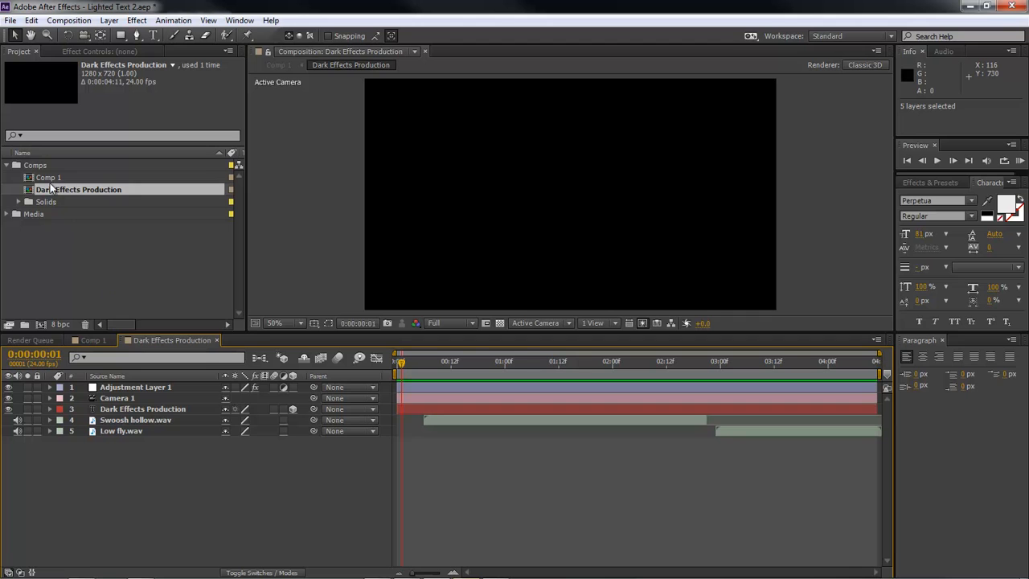
left_click(216, 340)
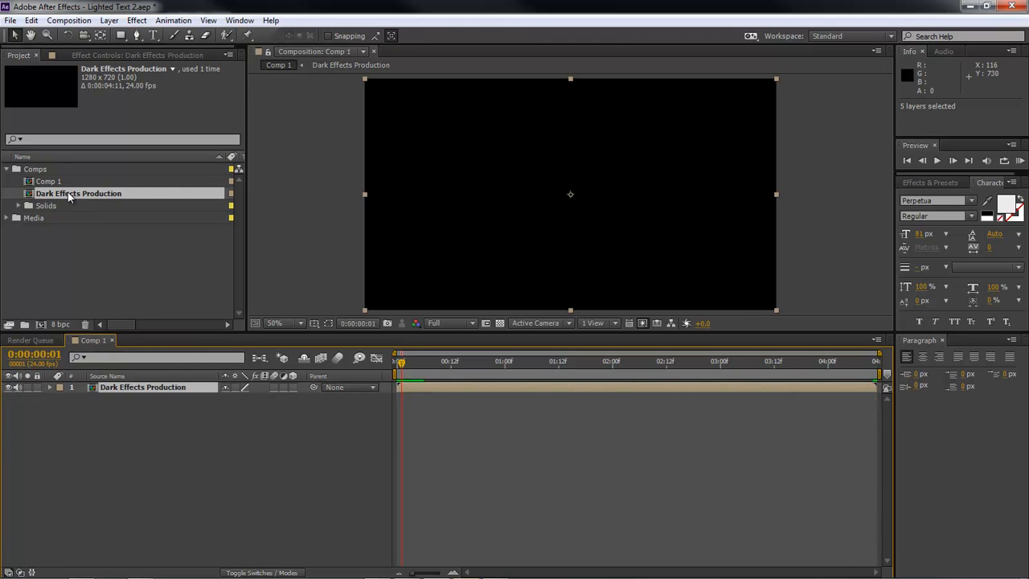
Duplicate the Dark Effects Production composition in the project and rename the copy Presents.
key("ctrl+slash")
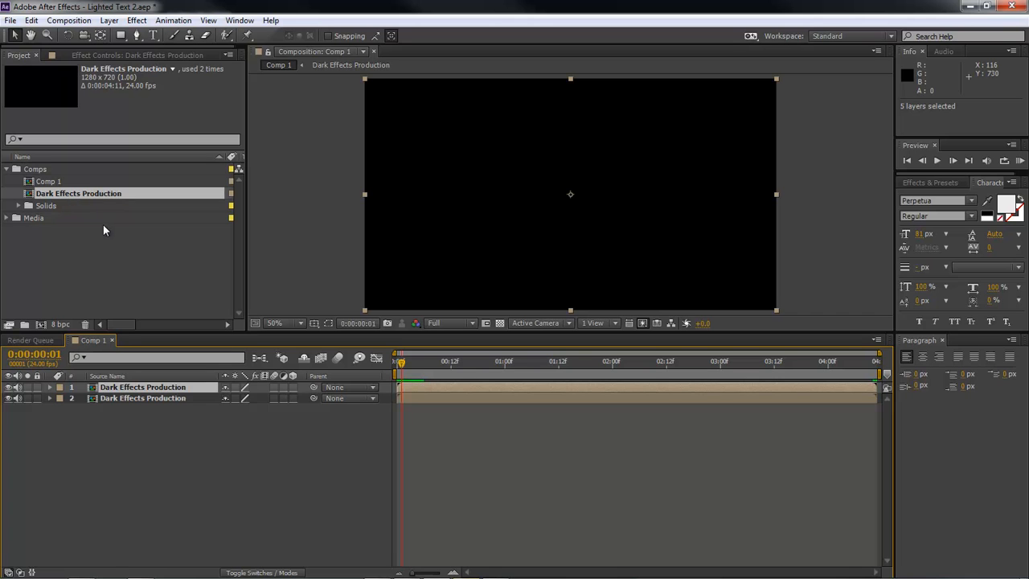
key("ctrl+z")
left_click(145, 297)
left_click(72, 194)
key("ctrl+d")
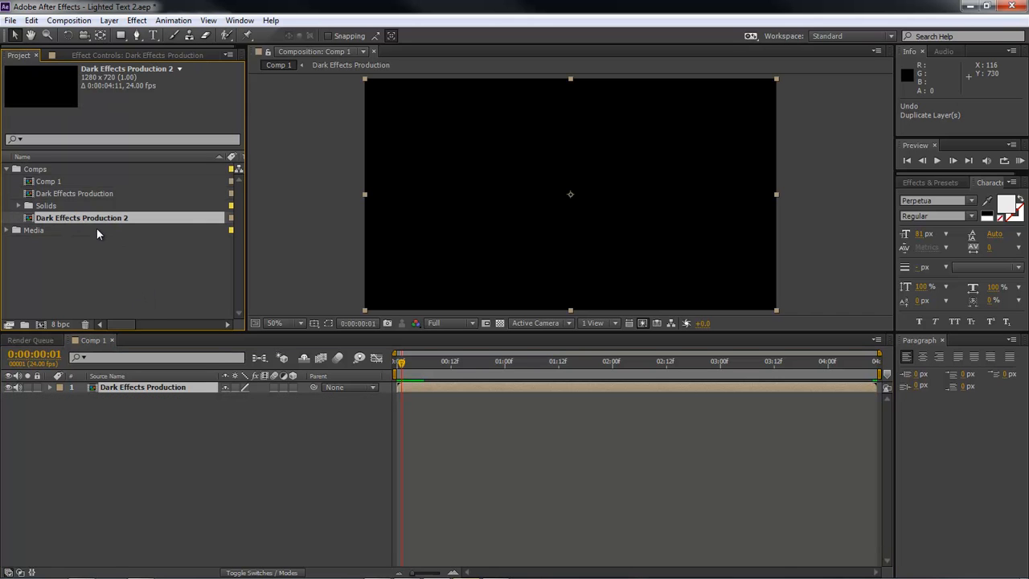
key("Return")
type("Presents")
key("Return")
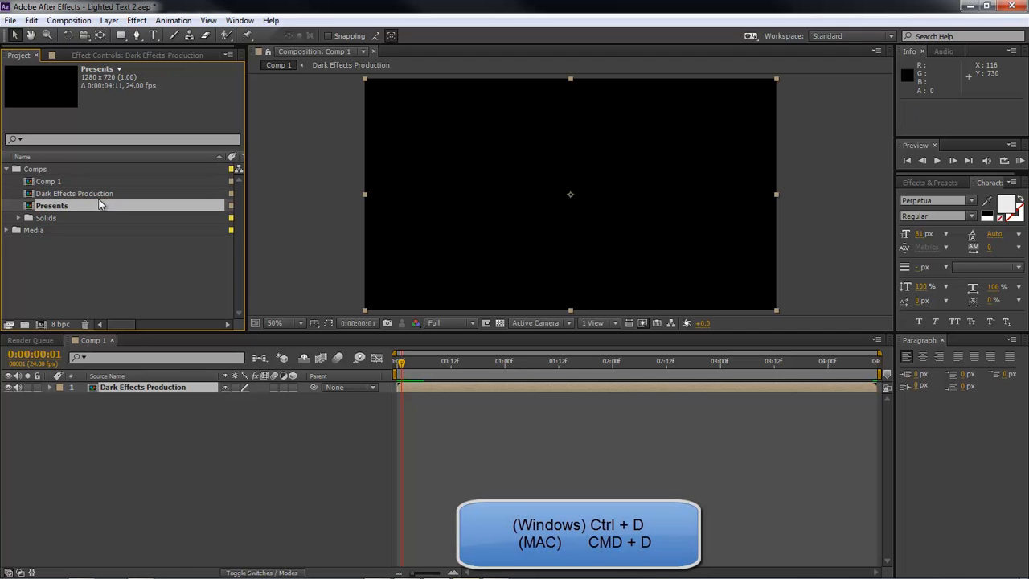
Duplicate the Presents composition in the project and rename the copy DarkEffectsTV.
key("ctrl+d")
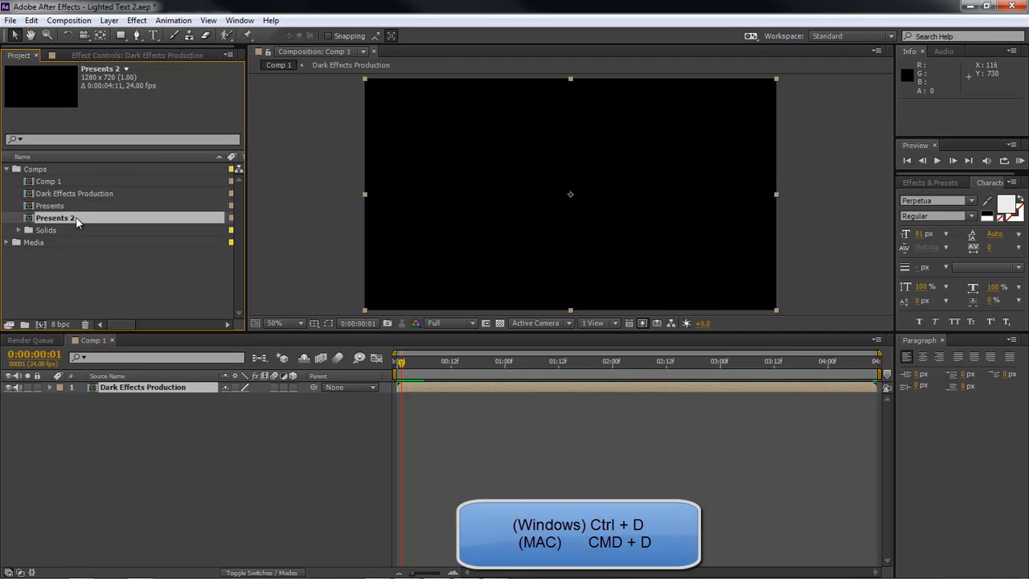
key("Return")
type("DarkEffects")
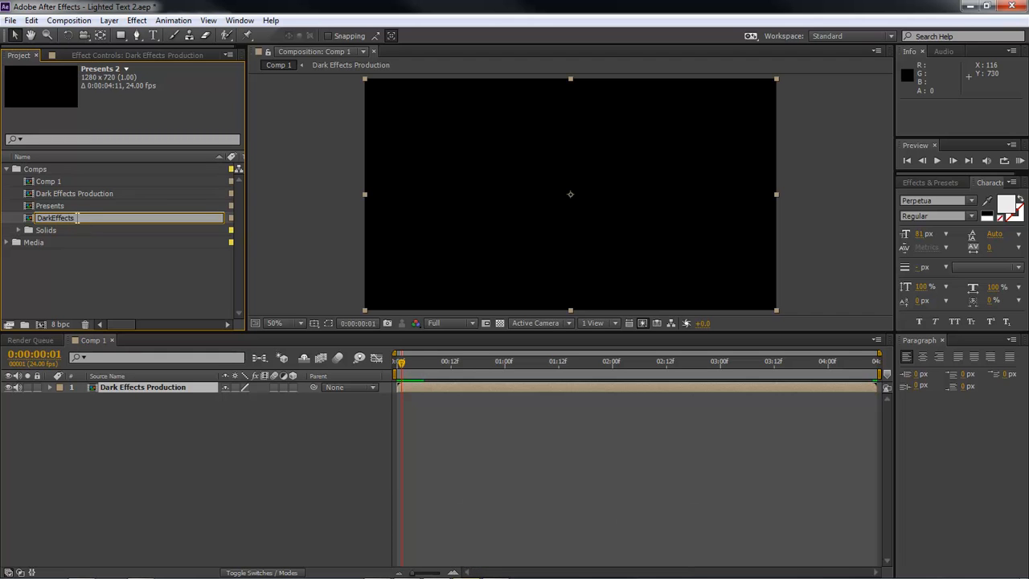
type("TV")
left_click(150, 410)
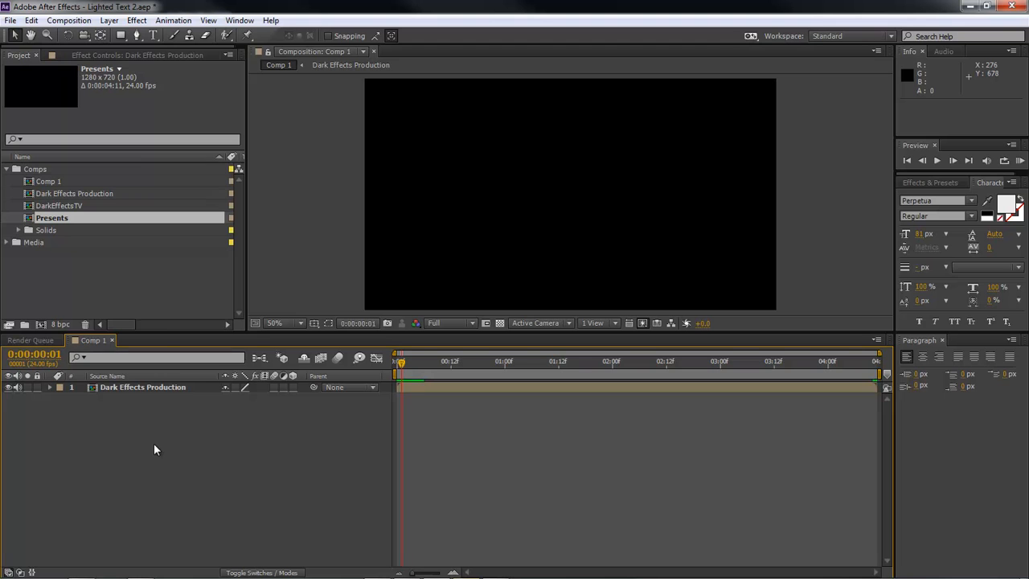
Set the duration of Comp 1 to 0:00:13:11 in its composition settings.
left_click(69, 20)
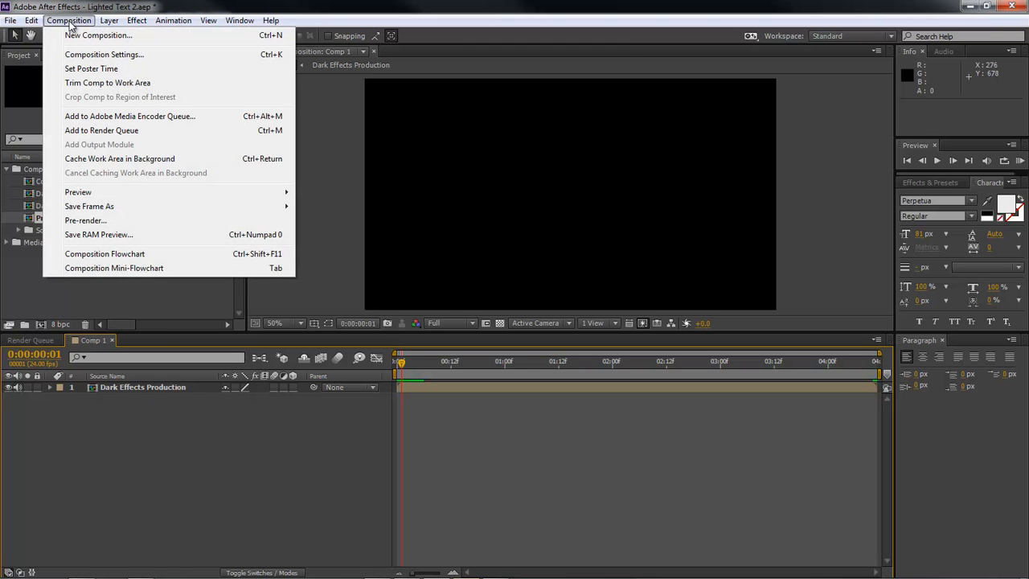
left_click(101, 55)
left_click(483, 282)
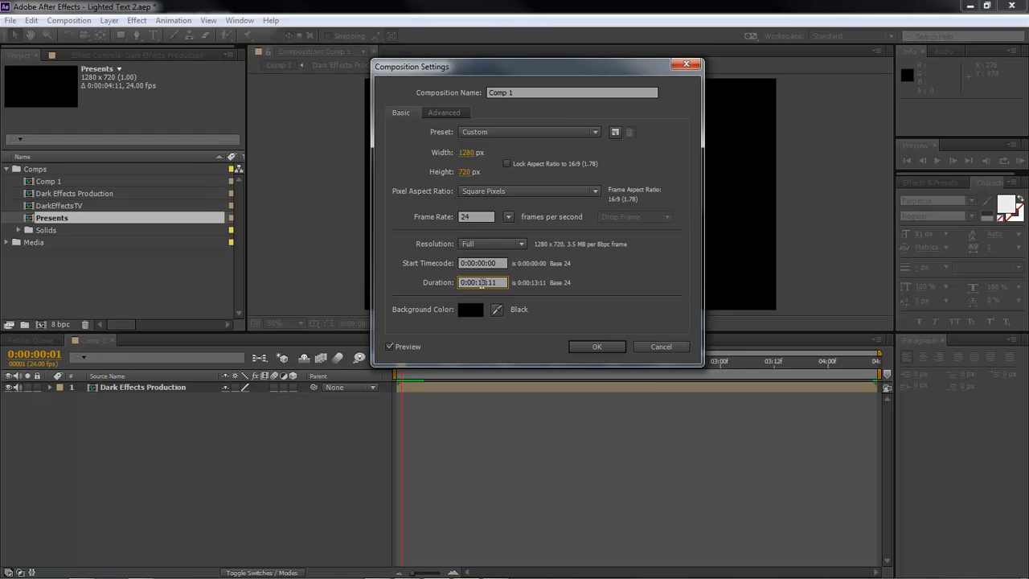
left_click(596, 346)
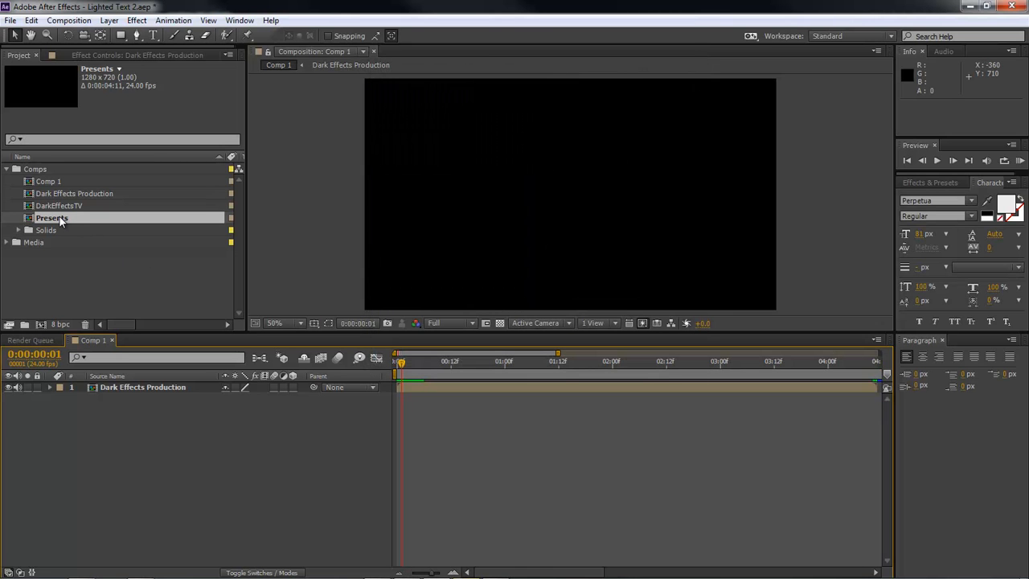
Add the Presents composition to Comp 1 as the bottom layer, starting at 0:00:04:08 near the end of the first title.
left_click_drag(68, 219, 460, 431)
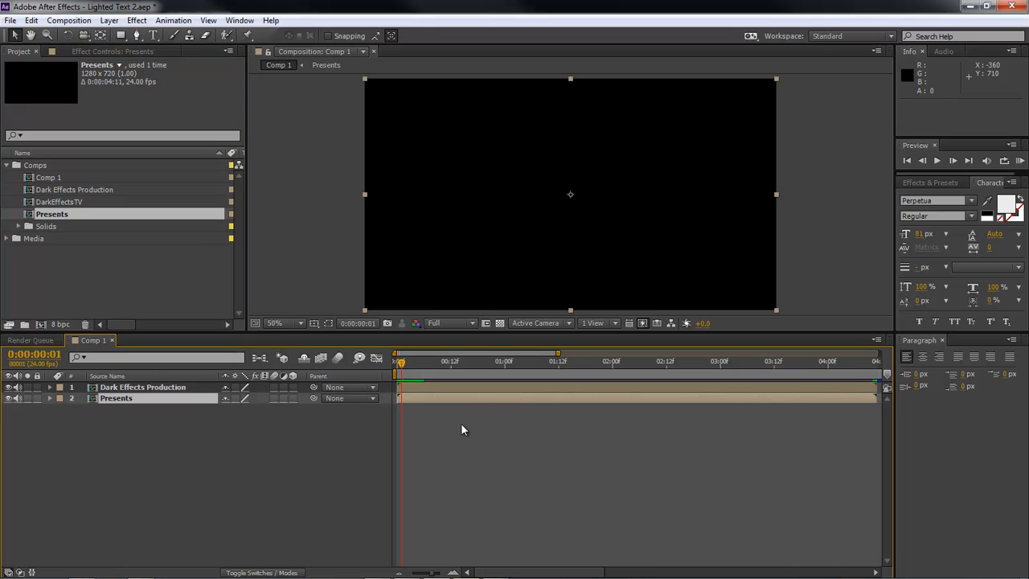
left_click_drag(561, 354, 880, 354)
left_click_drag(466, 402, 627, 398)
left_click_drag(400, 364, 549, 364)
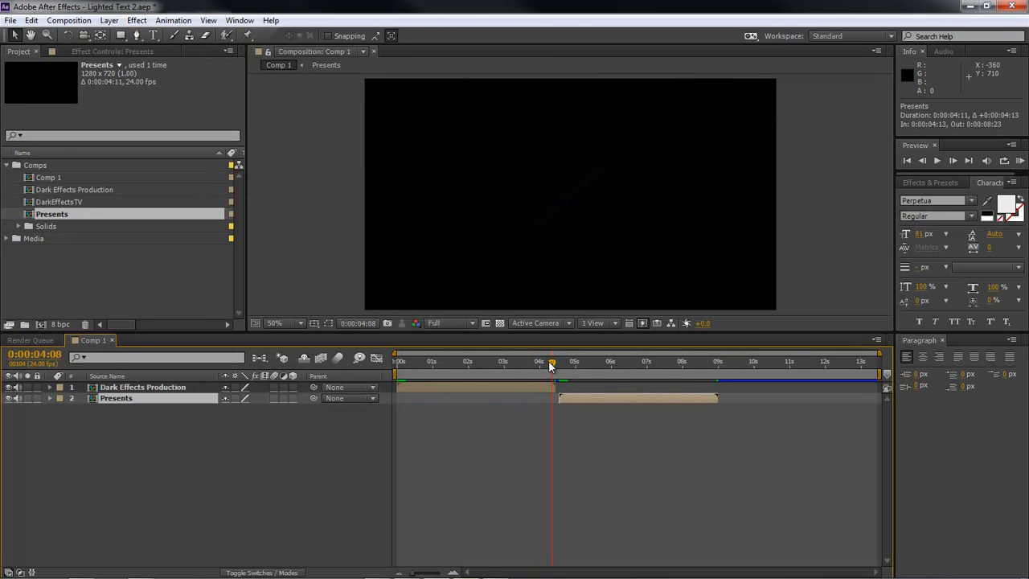
left_click_drag(567, 399, 610, 373)
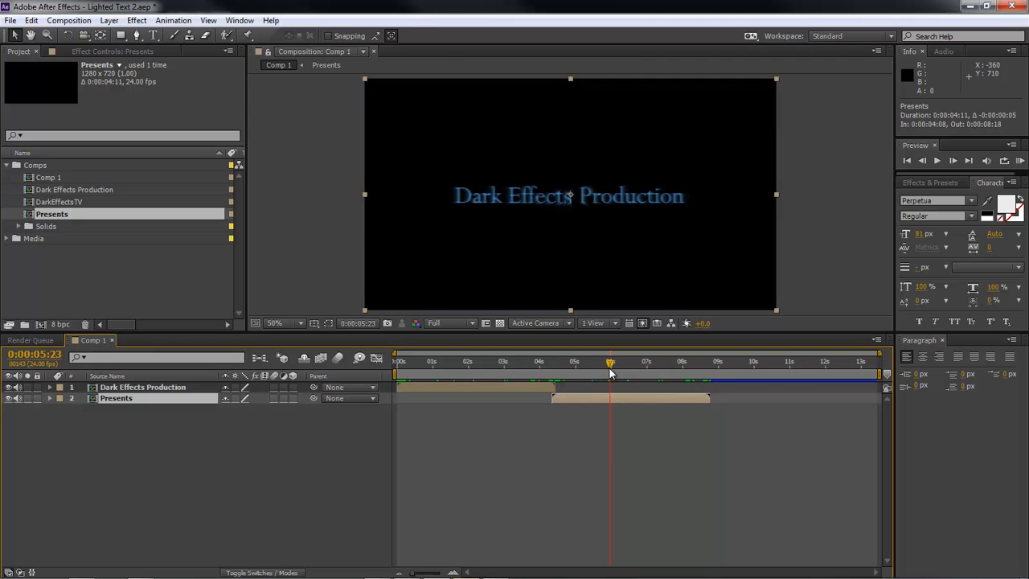
Open the Presents composition and replace its title text with Presents.
double_click(126, 400)
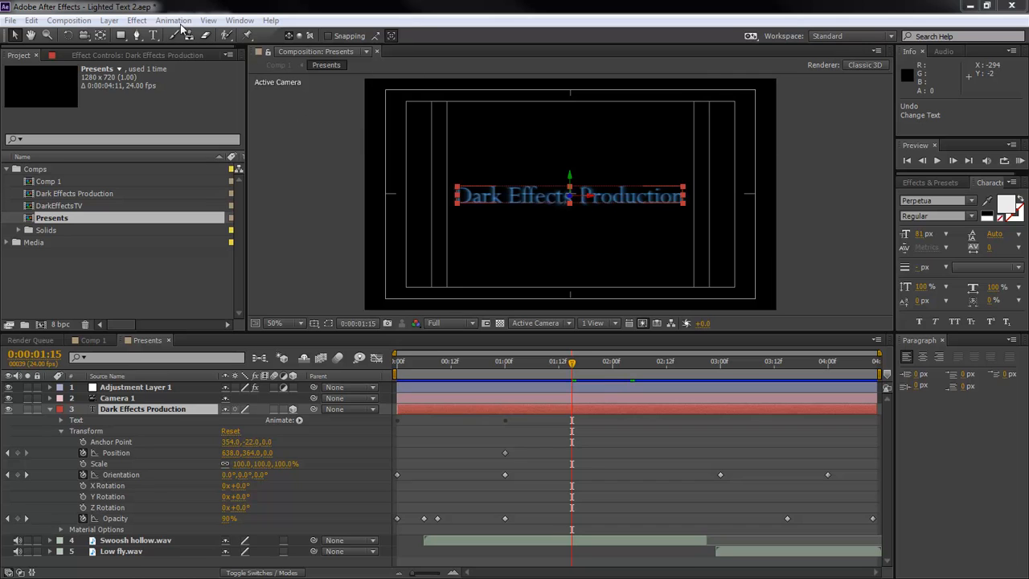
left_click(153, 35)
left_click_drag(456, 196, 778, 200)
type("Presents")
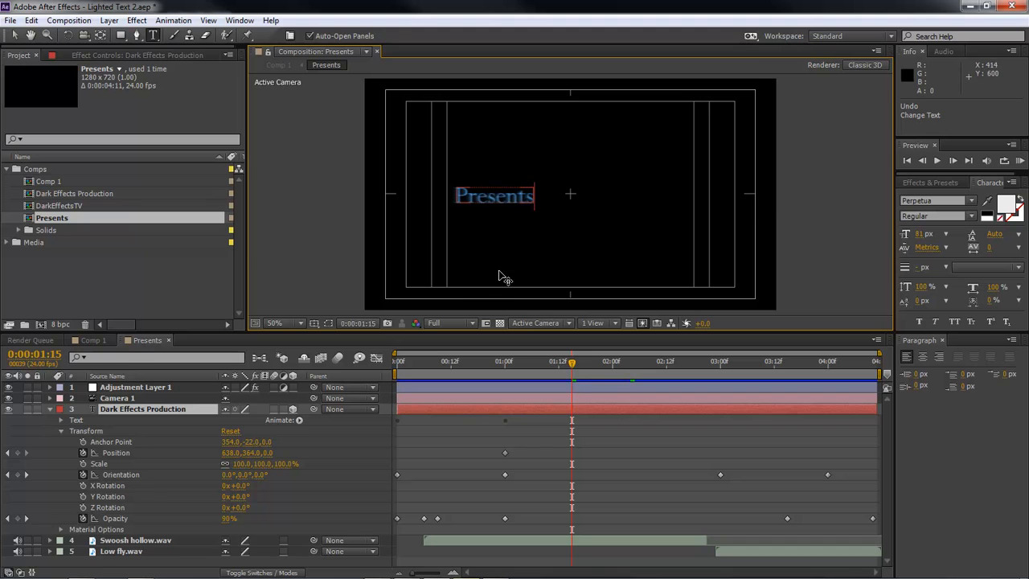
left_click(14, 36)
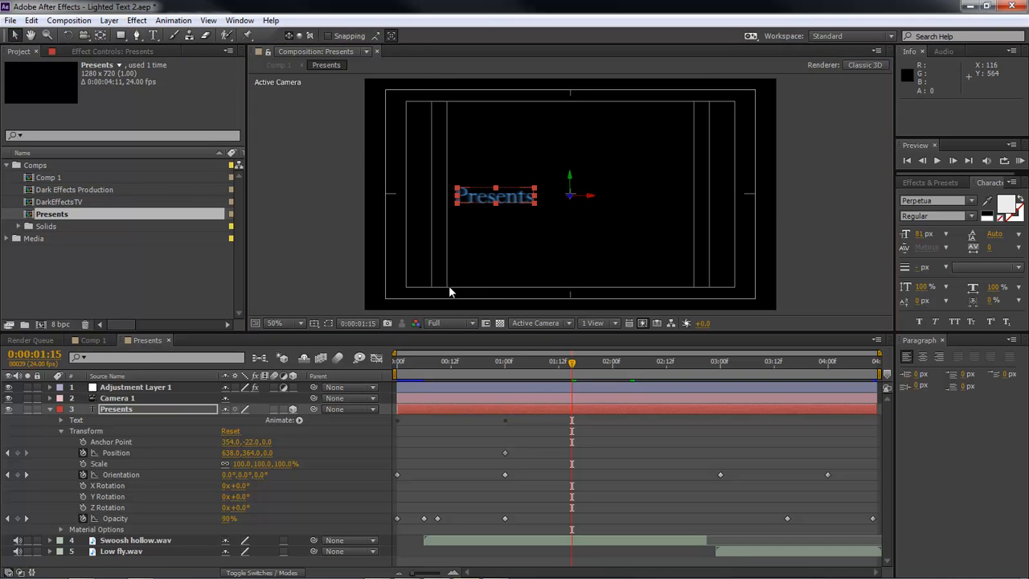
At 0:00:01:00, move the Presents text layer's anchor point to the middle of the word, at about 126, -22, 0.
left_click_drag(572, 363, 505, 363)
left_click(100, 36)
left_click_drag(572, 196, 496, 197)
key("v")
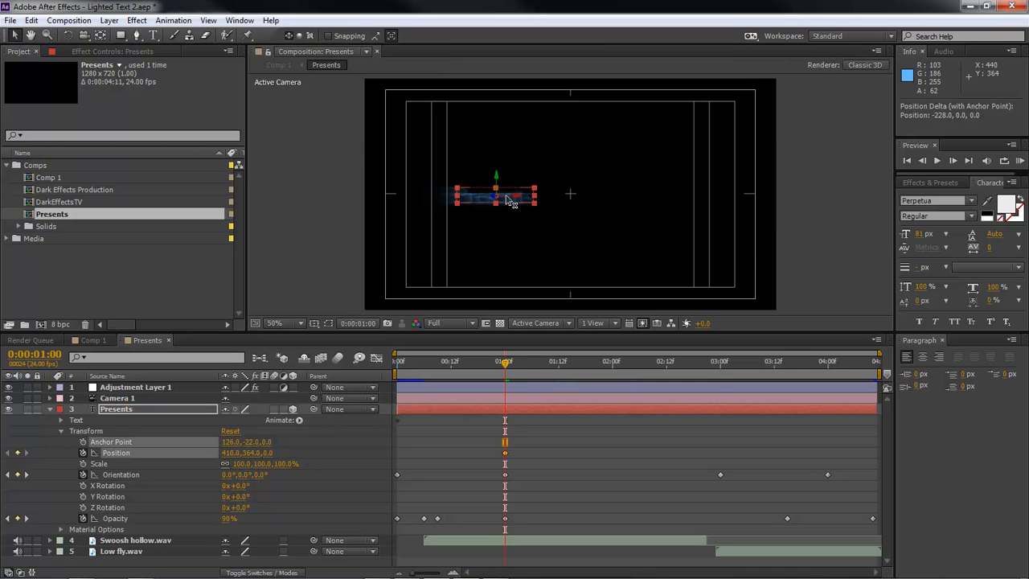
Move the Presents text to the centre of the frame, at about 644, 364, 0, and check it along the timeline.
mouse_move(506, 196)
left_mouse_down()
mouse_move(529, 197)
mouse_move(521, 202)
left_mouse_up()
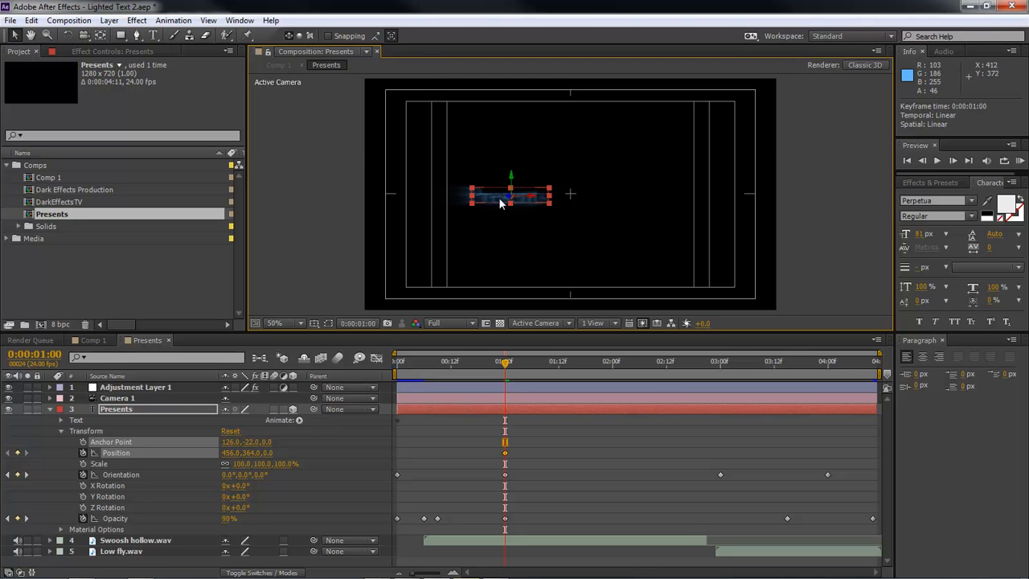
left_click_drag(487, 198, 548, 198)
left_click(582, 250)
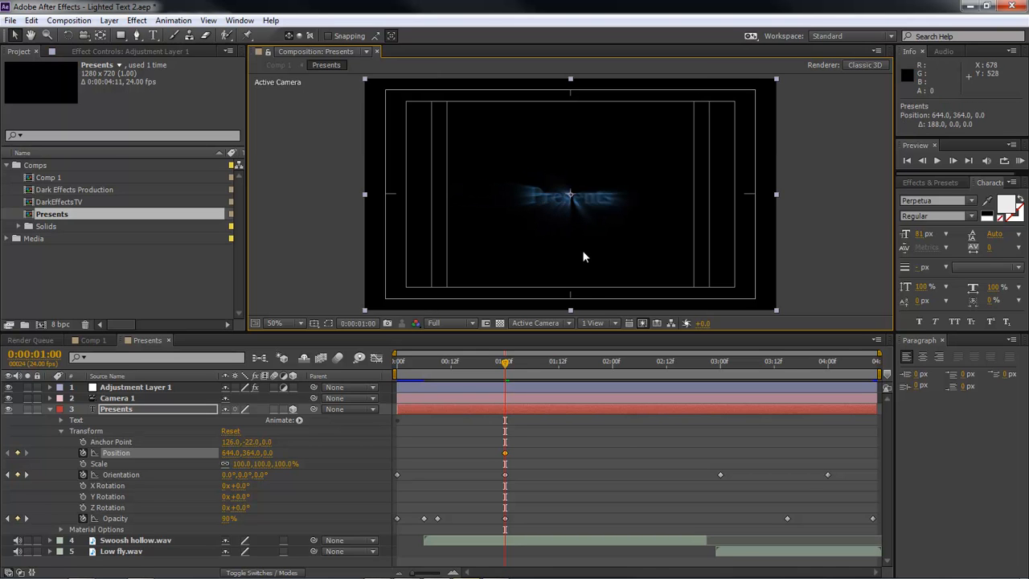
key("Page_Up")
left_click_drag(482, 369, 553, 368)
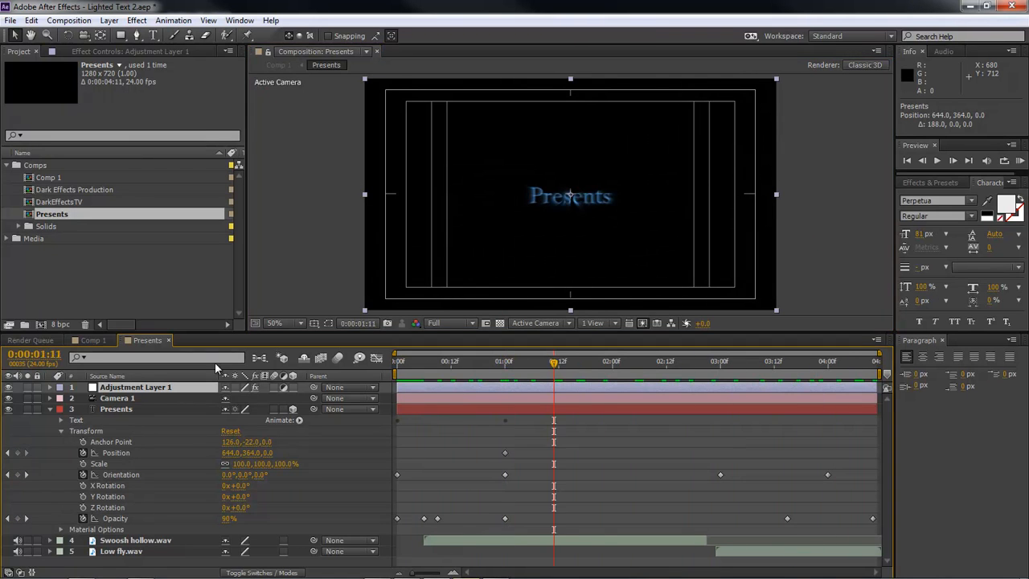
Add the DarkEffectsTV composition to Comp 1 as the bottom layer, starting at 0:00:08:15 near the end of Presents.
left_click(90, 341)
left_click_drag(65, 201, 133, 426)
left_click_drag(497, 409, 799, 409)
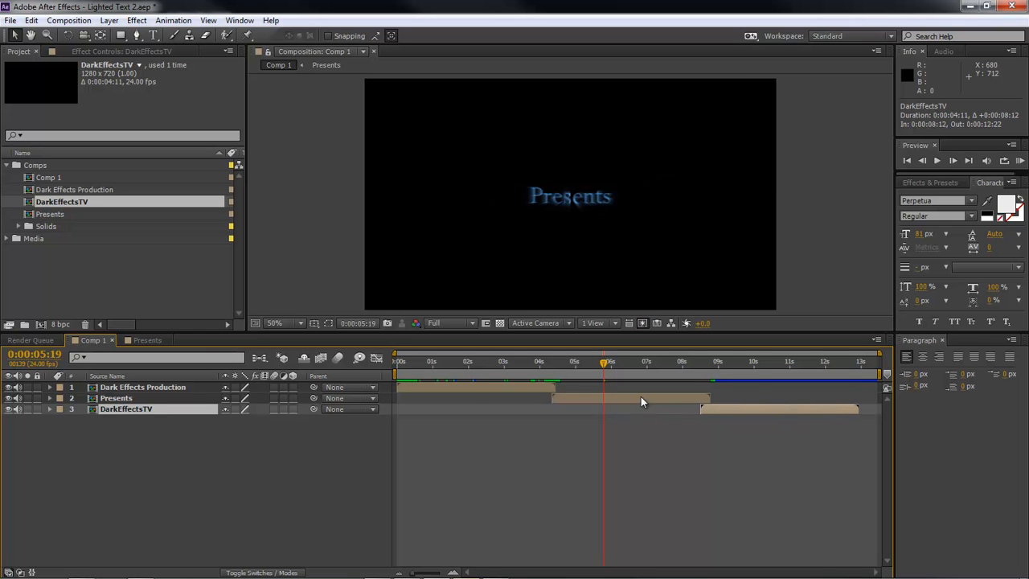
left_click_drag(604, 362, 705, 369)
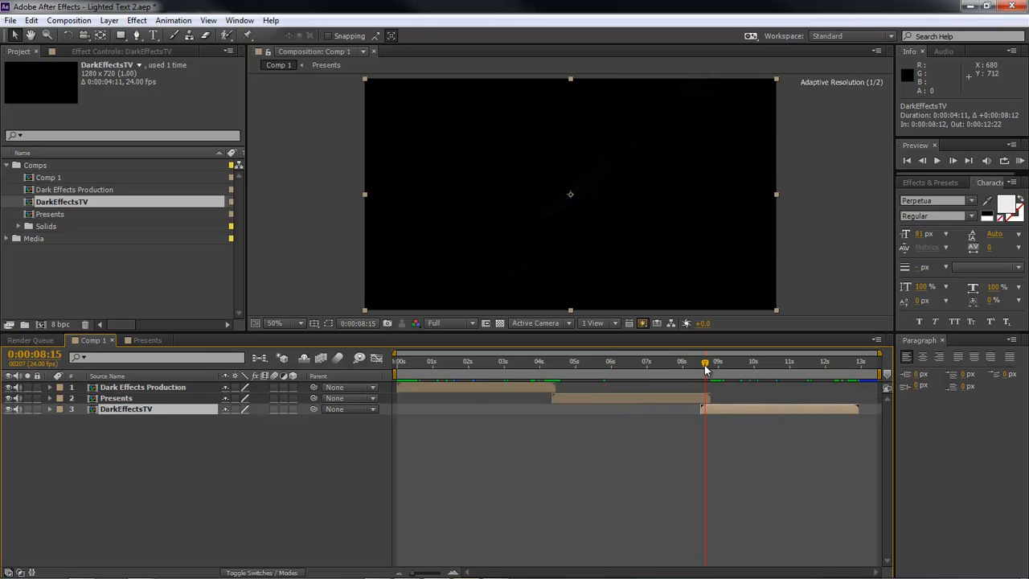
left_click_drag(707, 406, 715, 406)
Open the DarkEffectsTV composition and expand the title layer's Transform properties, with the current time at 0:00:01:00.
double_click(148, 410)
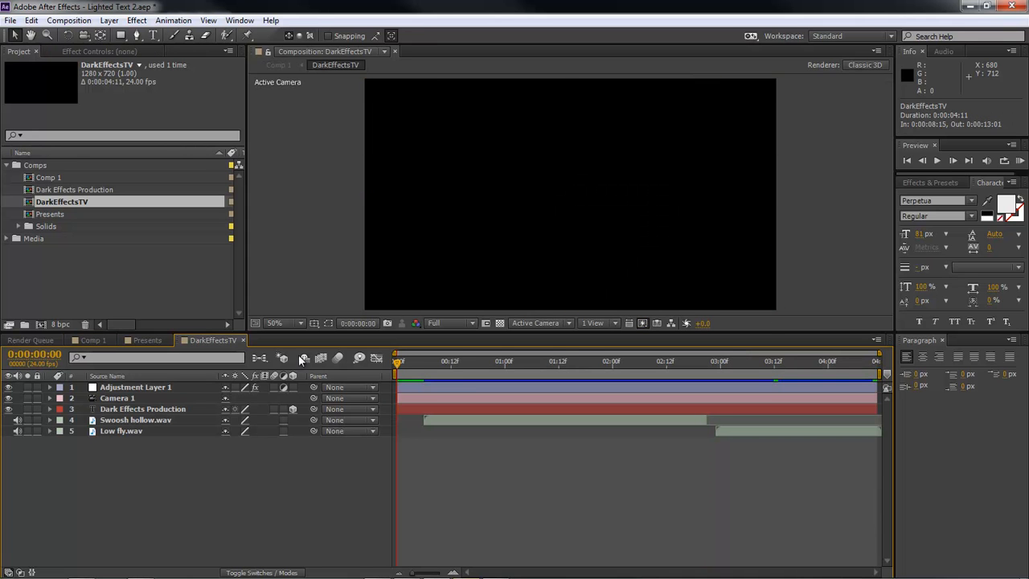
left_click_drag(436, 364, 478, 364)
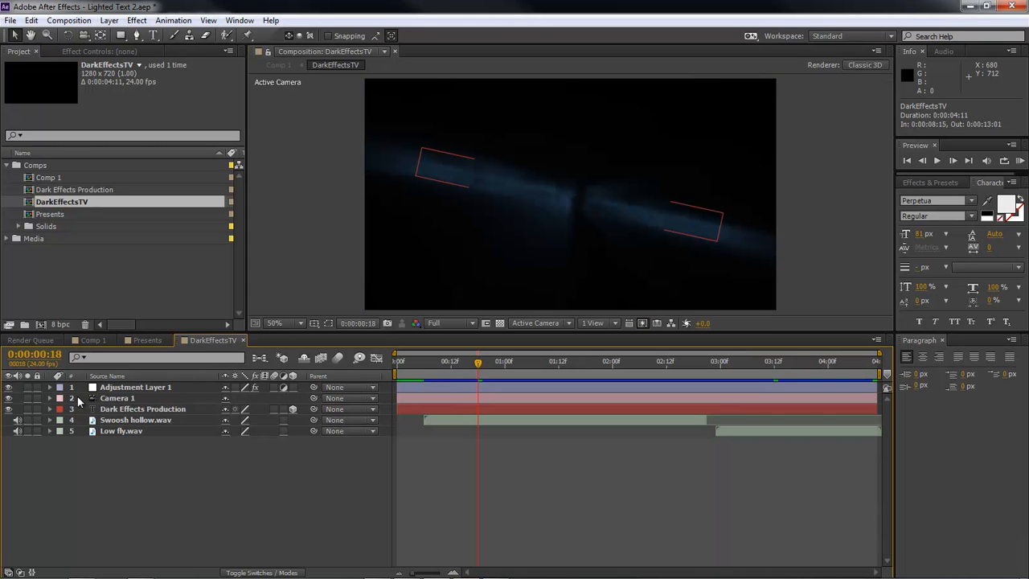
left_click(50, 409)
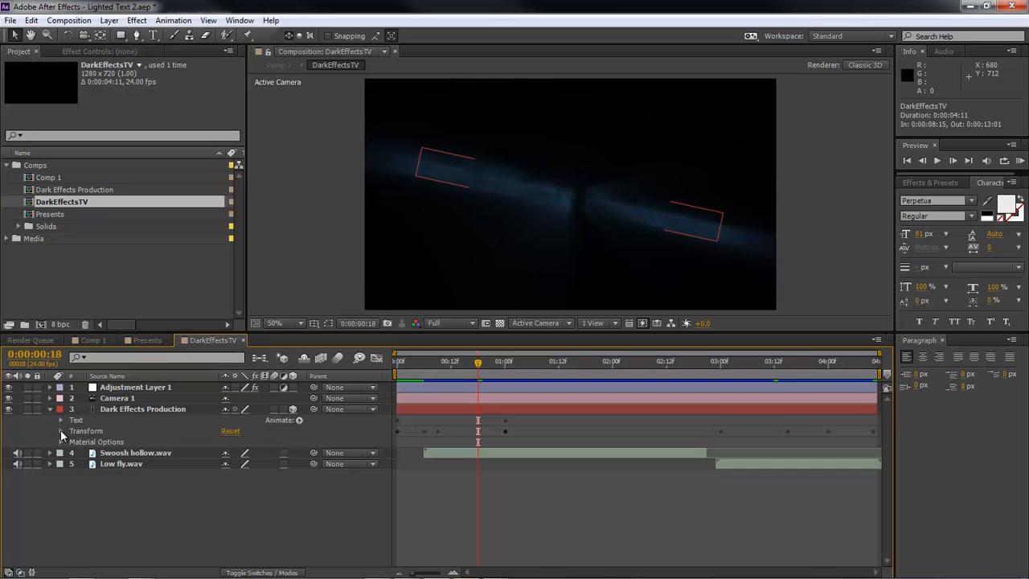
left_click(61, 431)
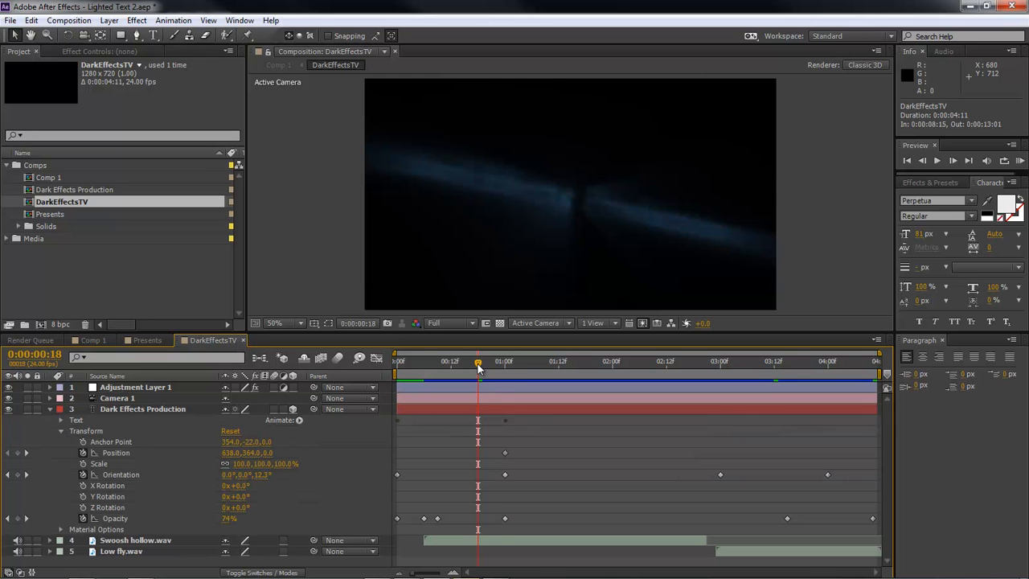
left_click_drag(478, 366, 504, 366)
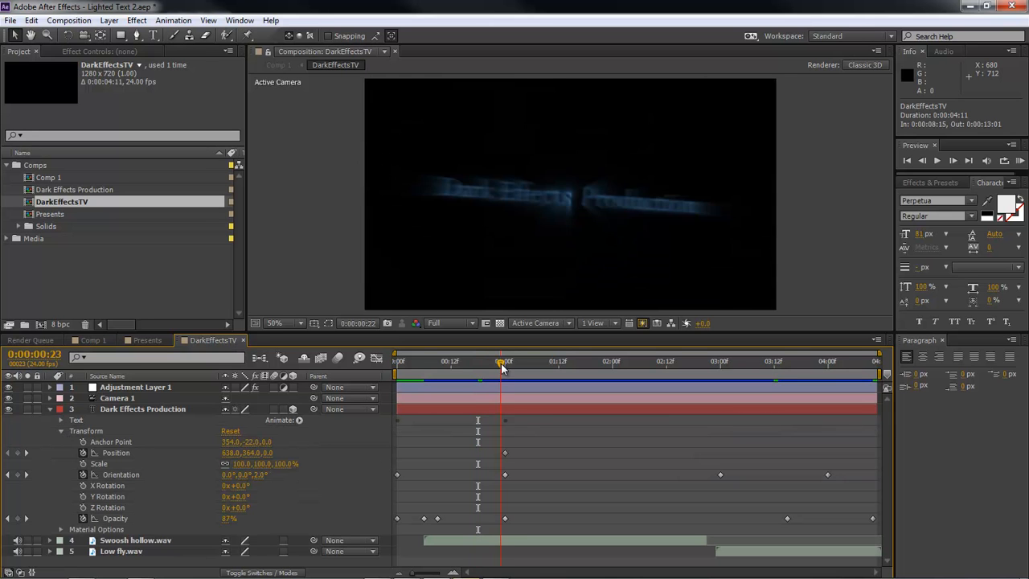
At 0:00:01:00, replace the title text with DarkEffectsTV, written without a space.
left_click(570, 198)
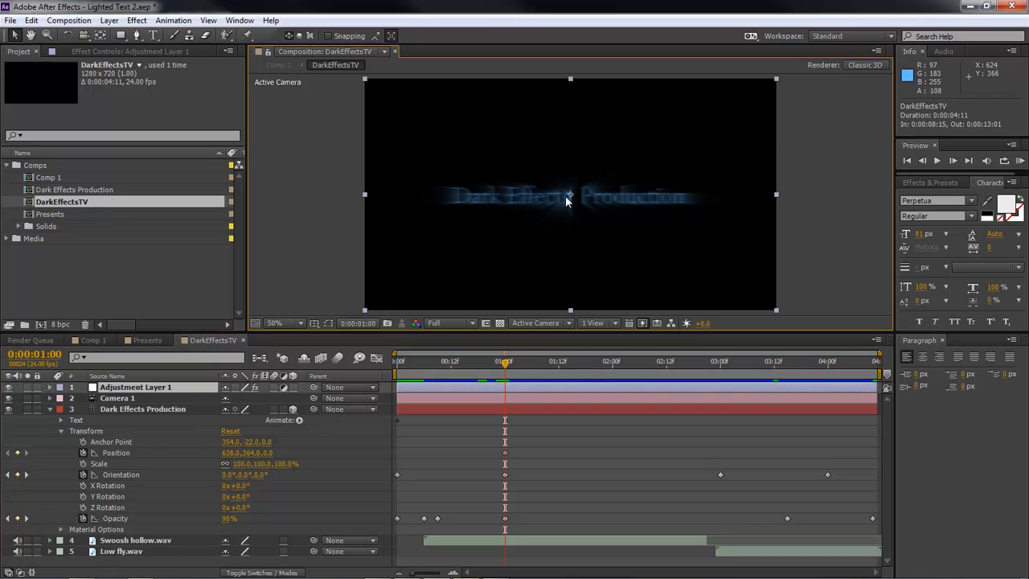
left_click(152, 35)
left_click_drag(455, 196, 706, 196)
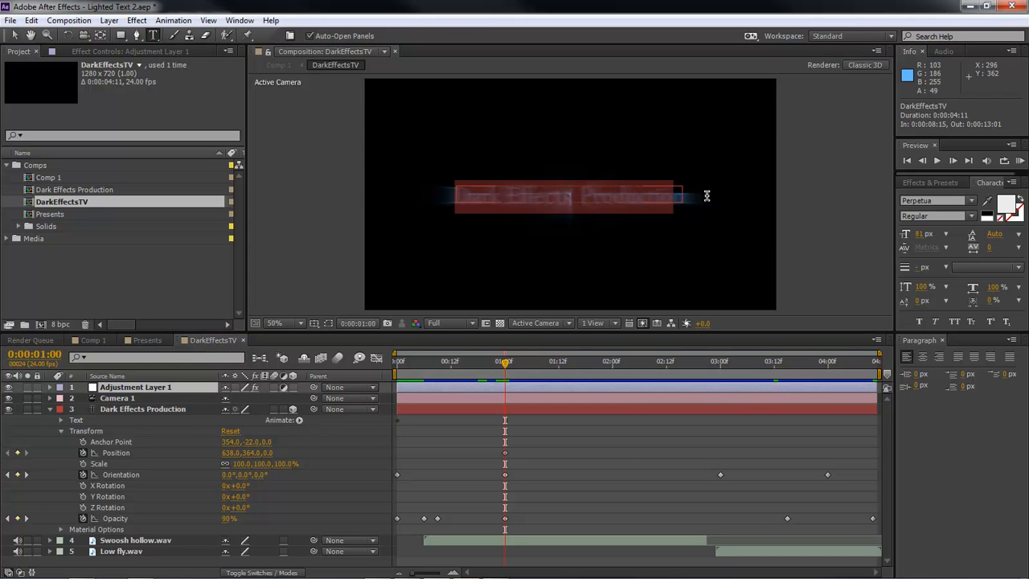
type("DarkEffects")
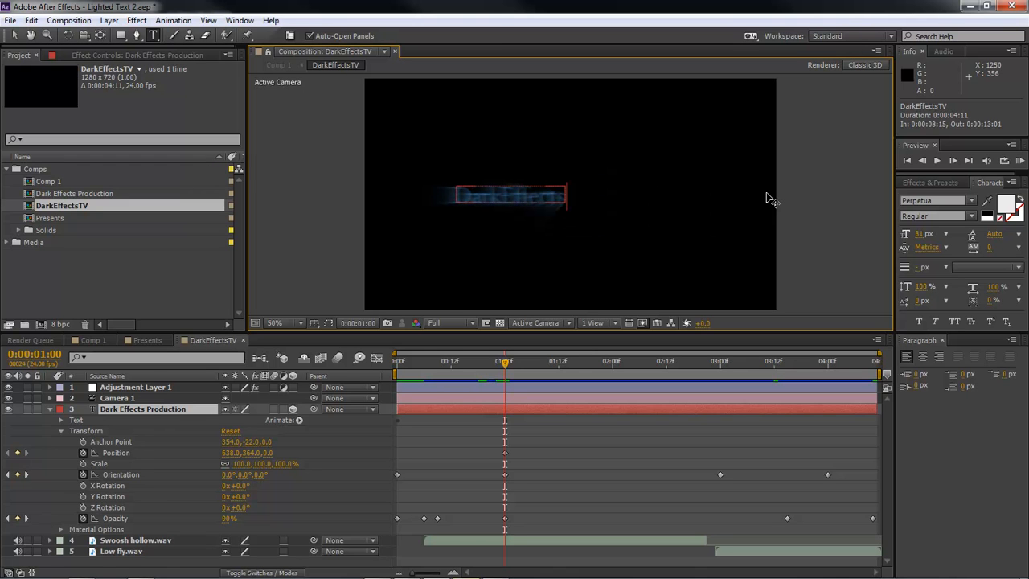
type(" TV")
left_click(570, 197)
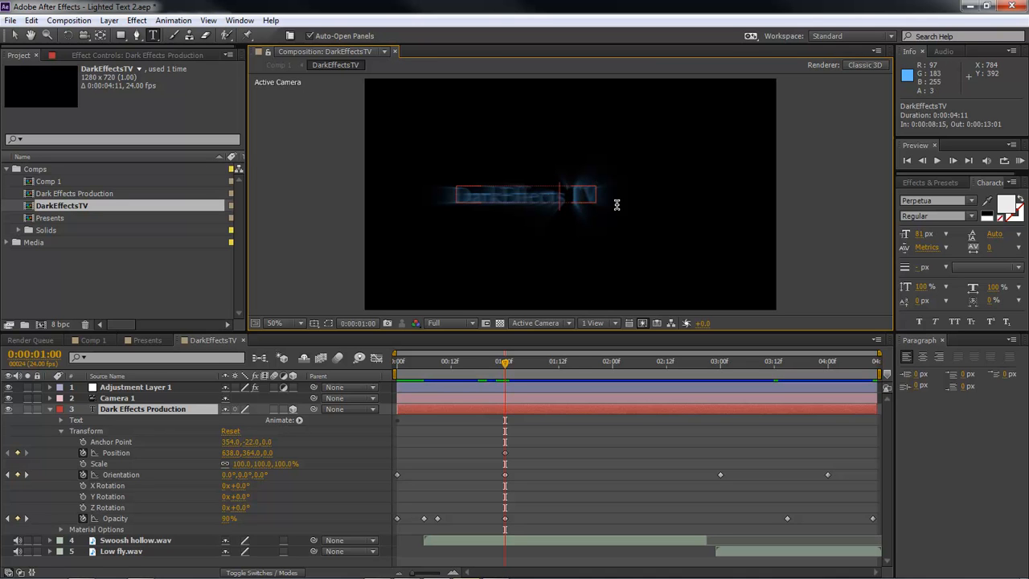
left_click(507, 367)
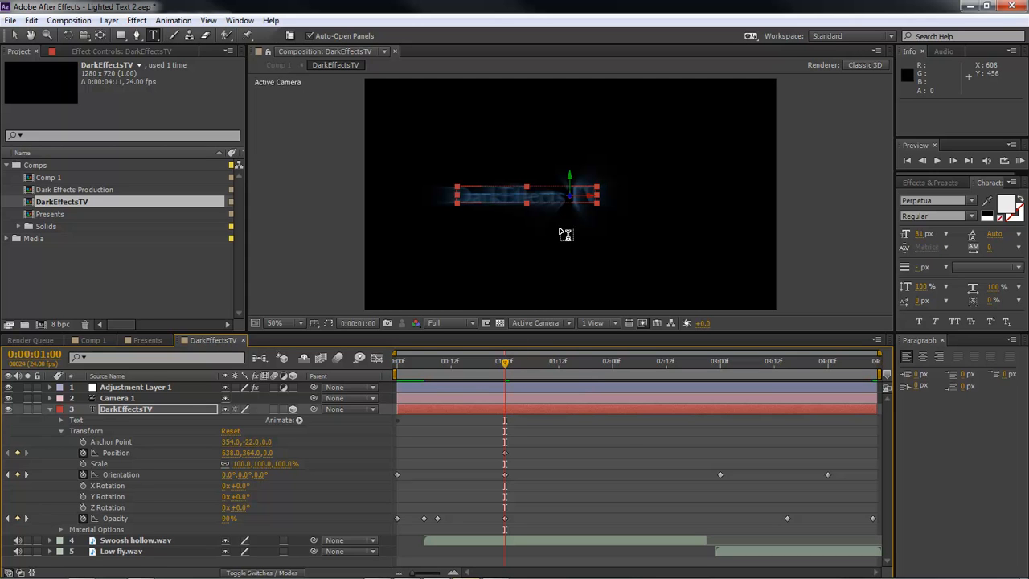
Move the DarkEffectsTV text layer's anchor point to the middle of the word, at about 218, -20, 0.
left_click(100, 35)
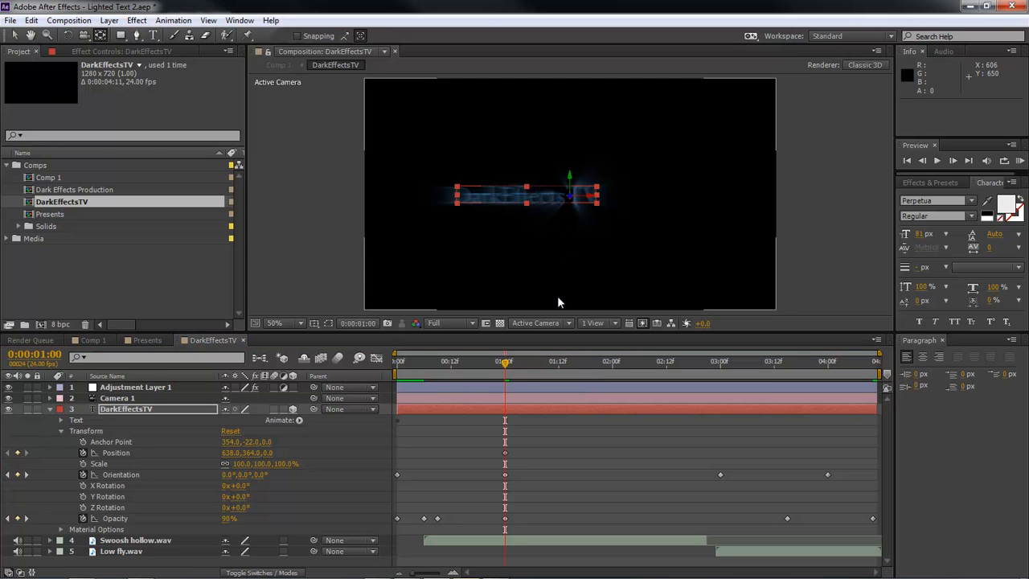
left_click_drag(571, 198, 526, 198)
left_click(14, 35)
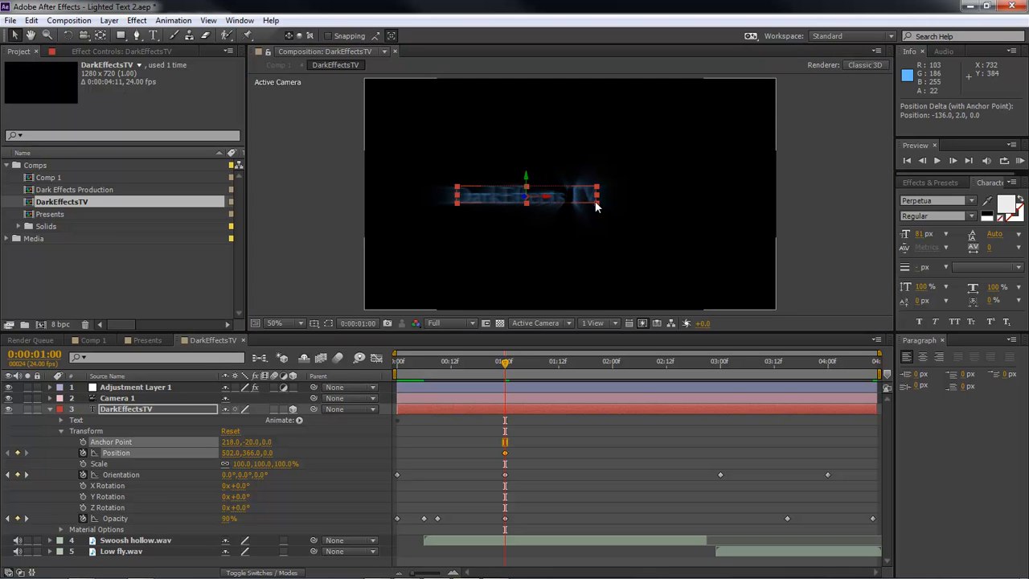
Show the title/action safe guides and move the DarkEffectsTV text to the frame centre, at about 640, 366, 0.
left_click(567, 198)
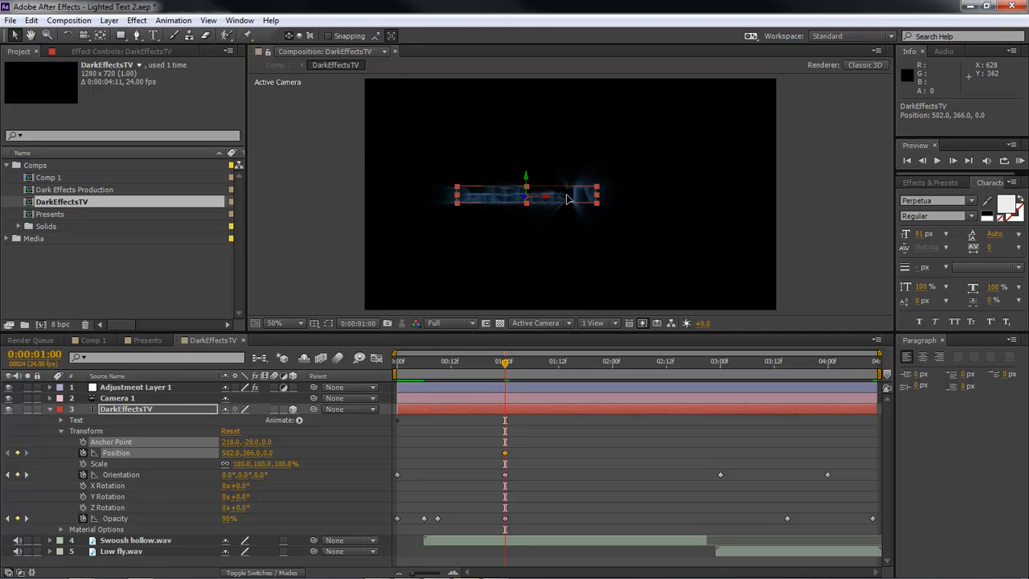
left_click(328, 322)
left_click(343, 339)
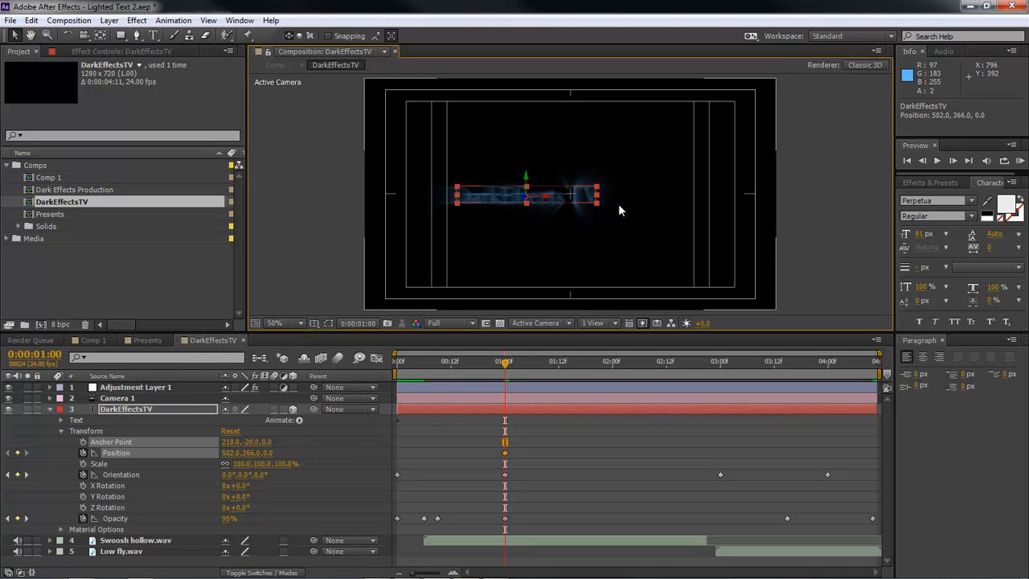
left_click_drag(585, 198, 629, 197)
left_click(622, 449)
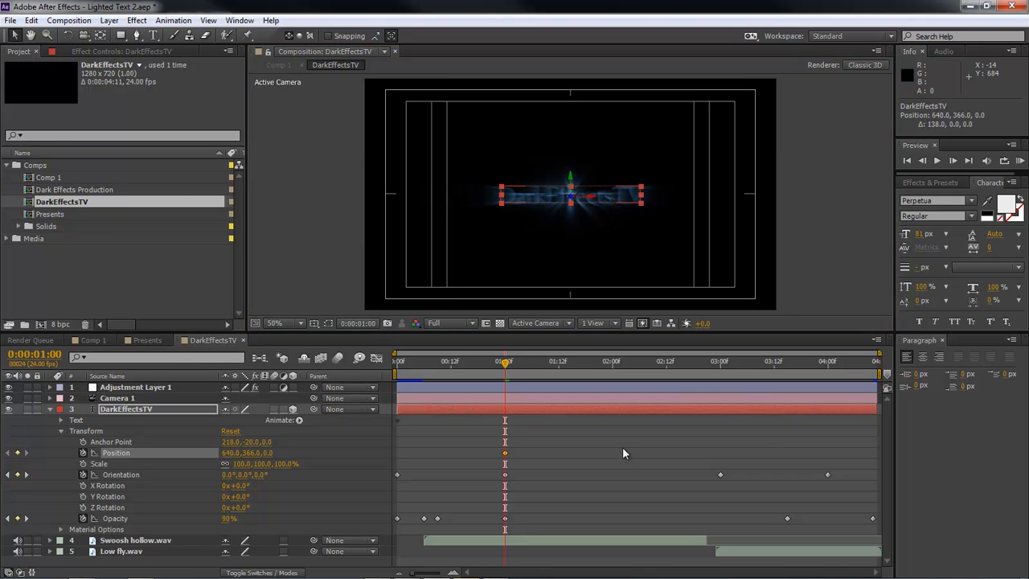
left_click_drag(505, 362, 308, 384)
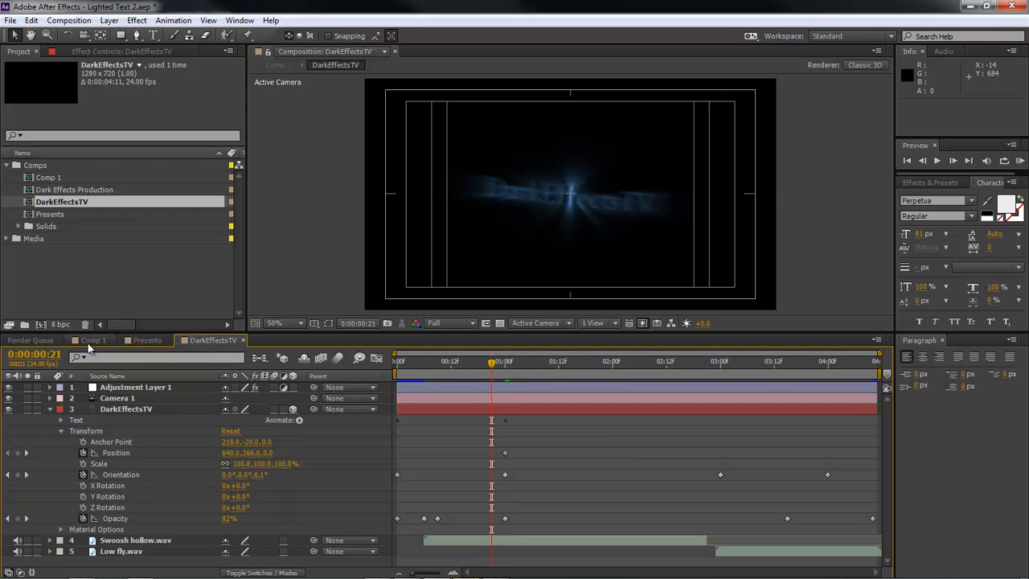
Open the Presents composition from Comp 1 and turn its adjustment layer's Hue/Saturation Master Hue to about -37° for a green title.
left_click(90, 340)
left_click_drag(399, 365, 648, 366)
left_click(584, 400)
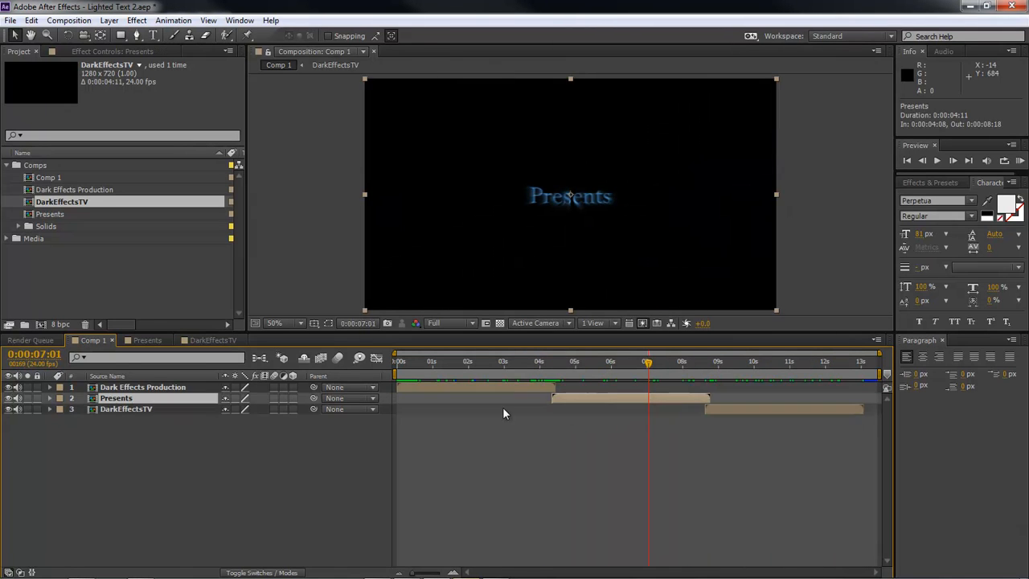
double_click(117, 399)
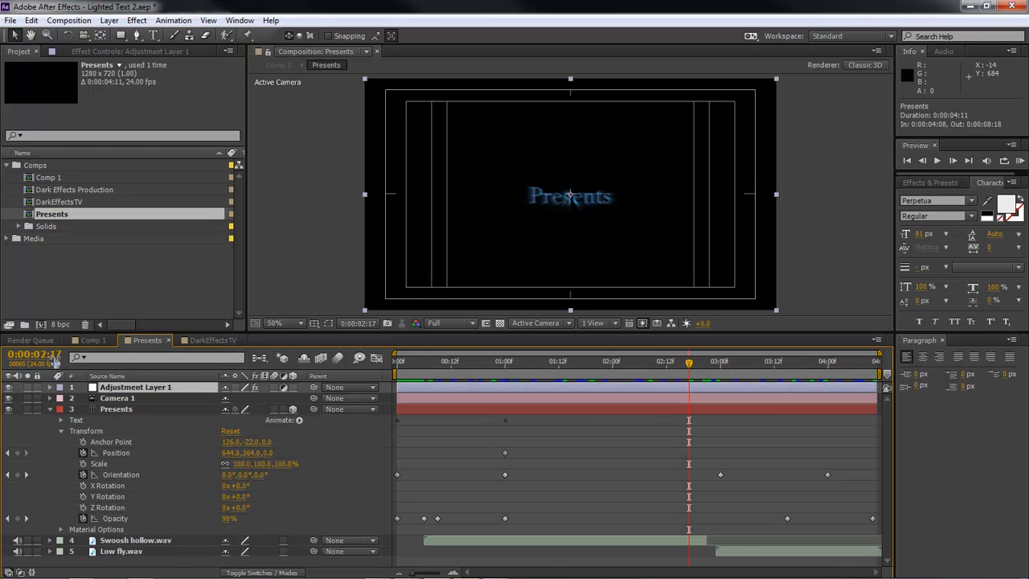
left_click(129, 51)
scroll(238, 230, "down", 3)
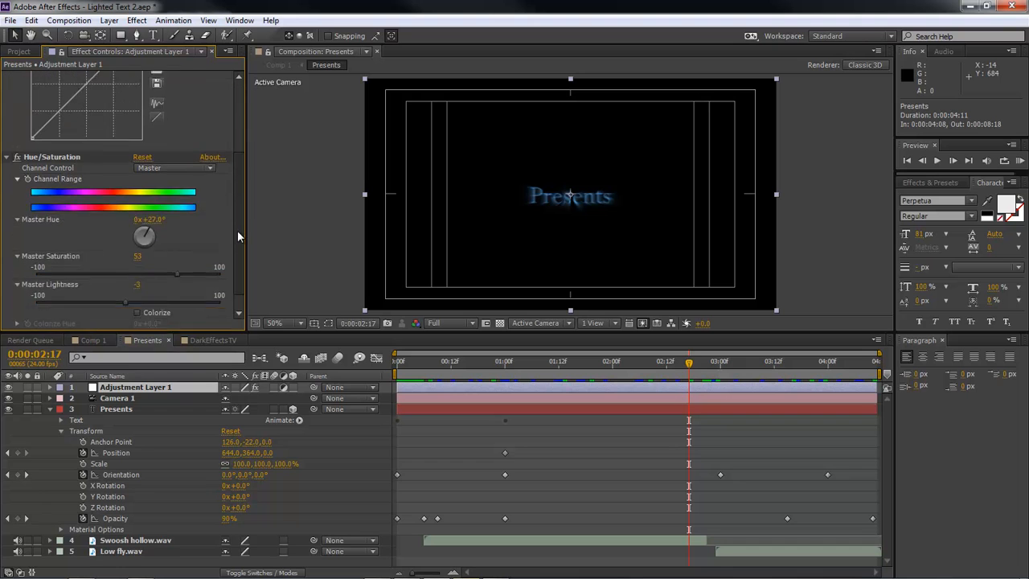
scroll(238, 234, "down", 1)
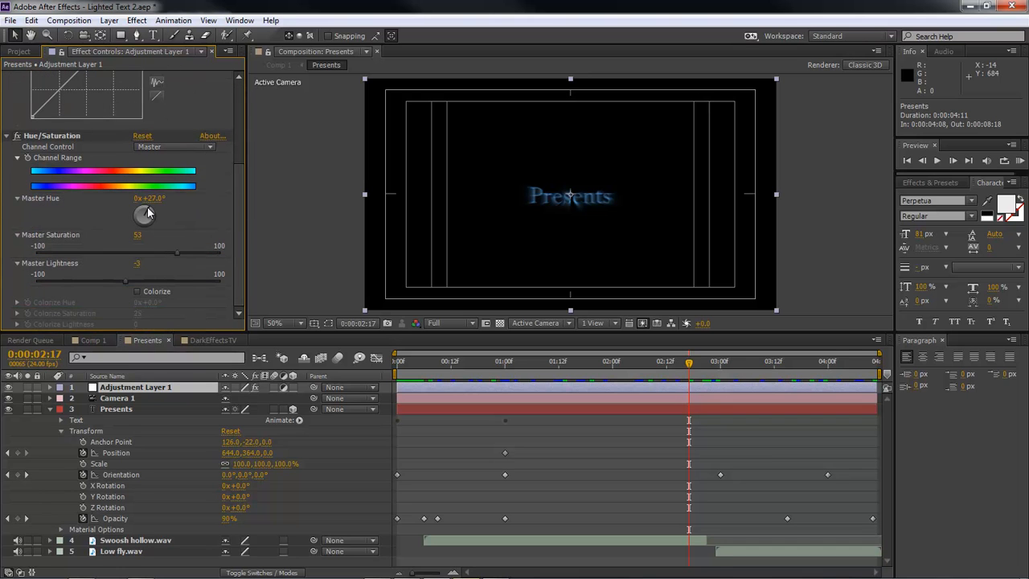
left_click_drag(148, 213, 138, 212)
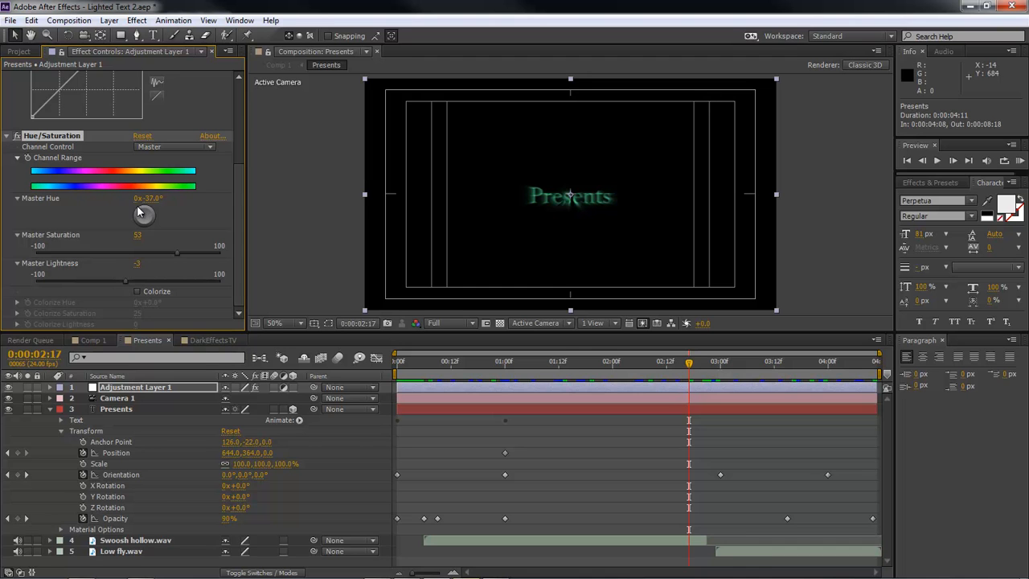
Change the Hue/Saturation Master Hue on the DarkEffectsTV composition's adjustment layer, and return to Comp 1.
left_click(208, 341)
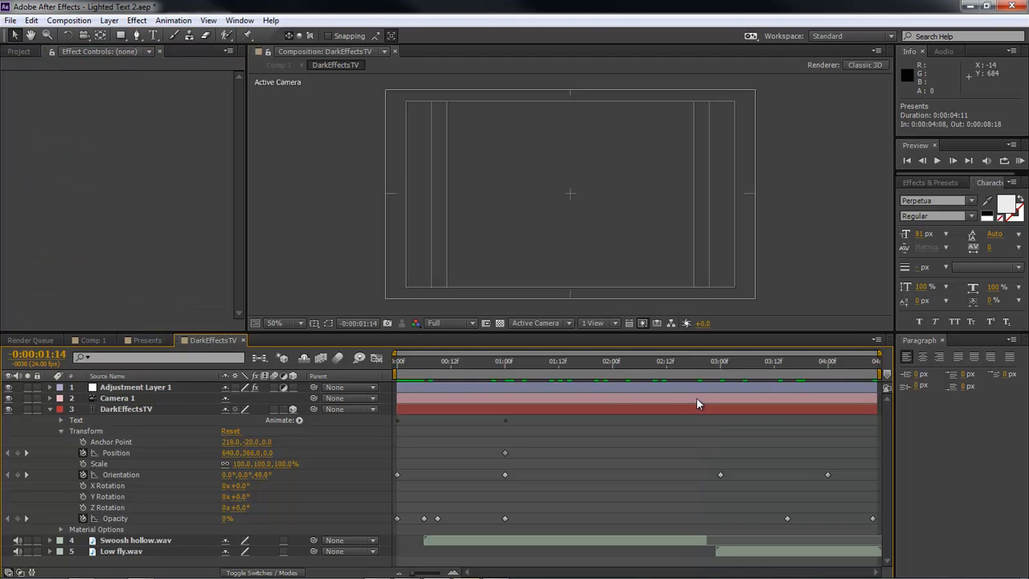
left_click(536, 375)
left_click(599, 366)
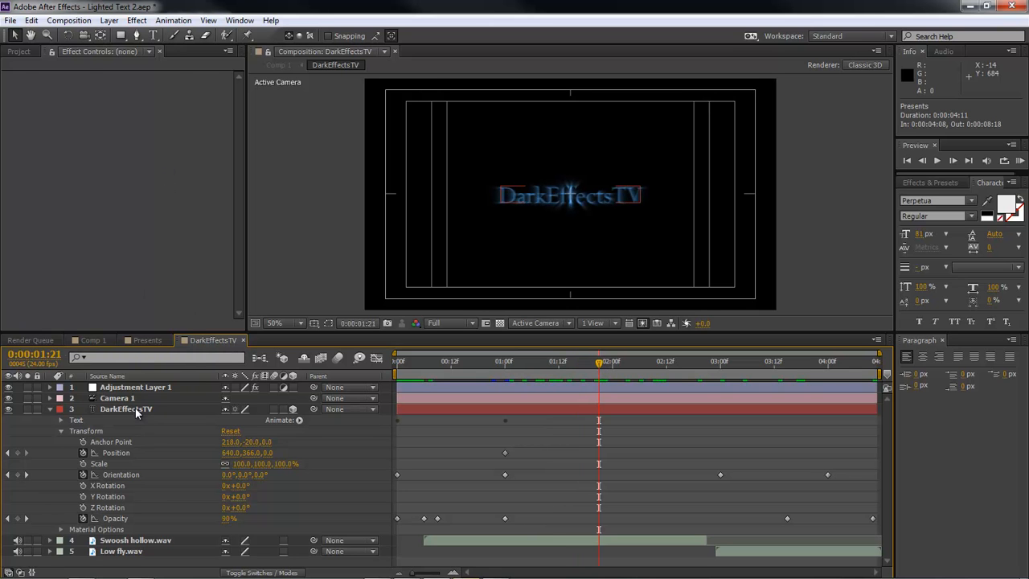
left_click(135, 387)
scroll(233, 188, "down", 3)
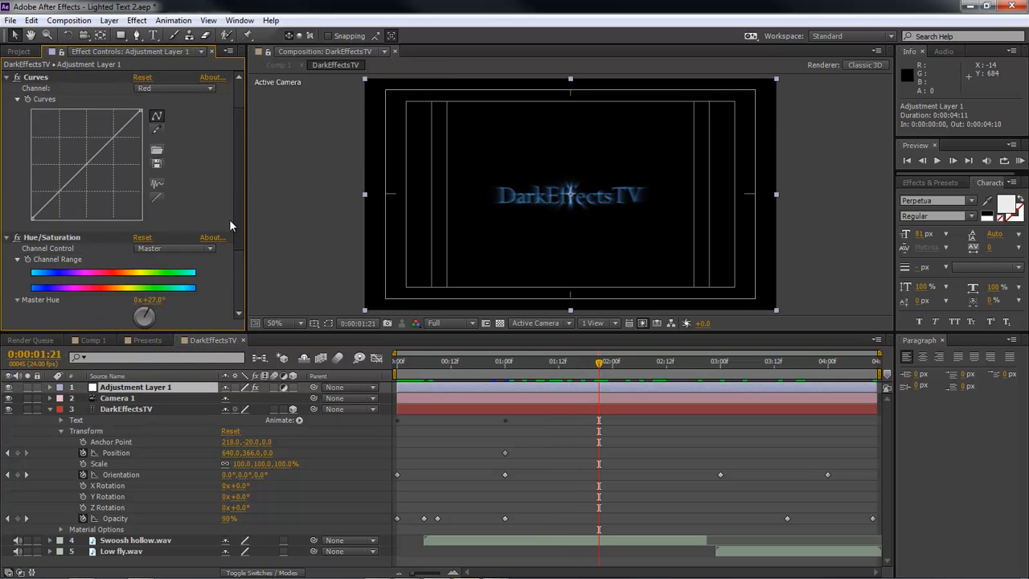
left_click_drag(145, 263, 160, 269)
left_click_drag(600, 365, 513, 361)
left_click(90, 341)
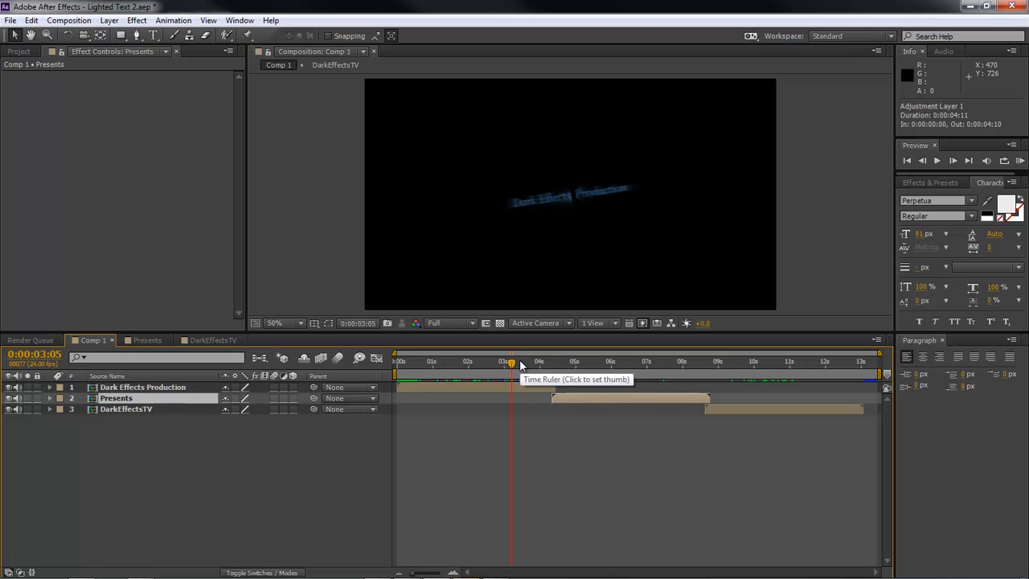